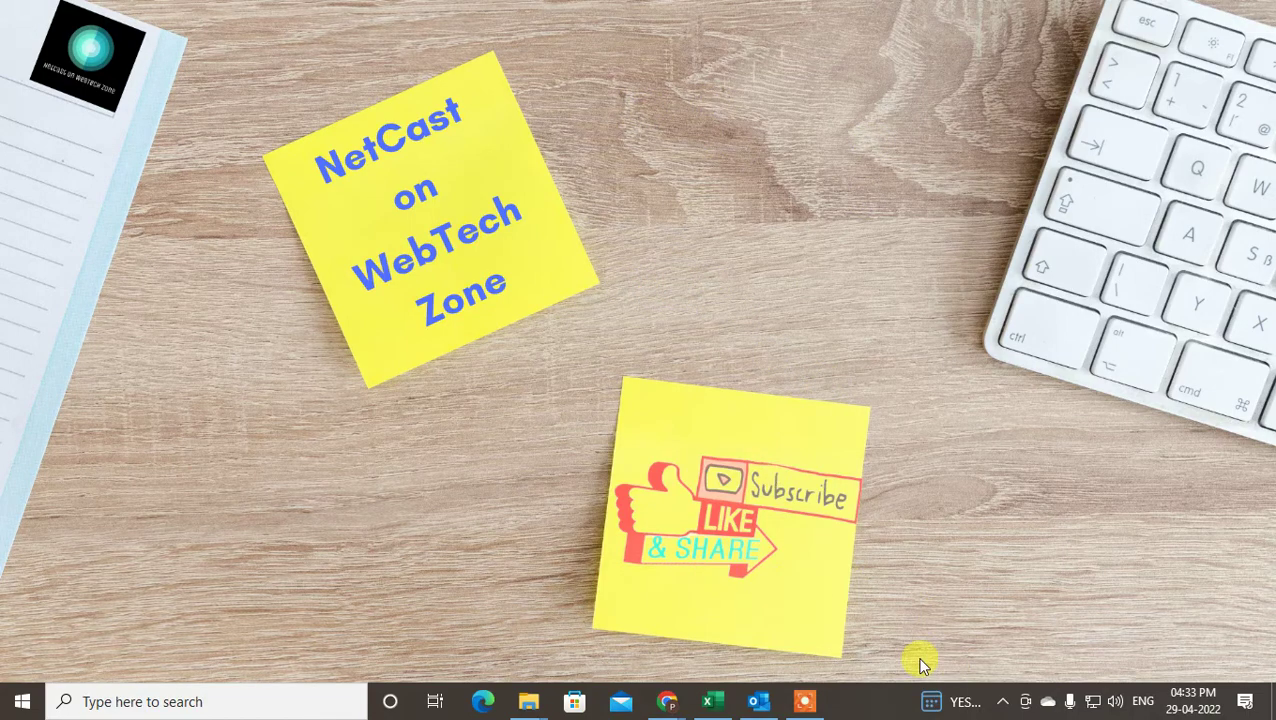
Open Outlook maximized and go to the File > Info account page.
{"action": "left_click", "coordinate": [757, 701]}
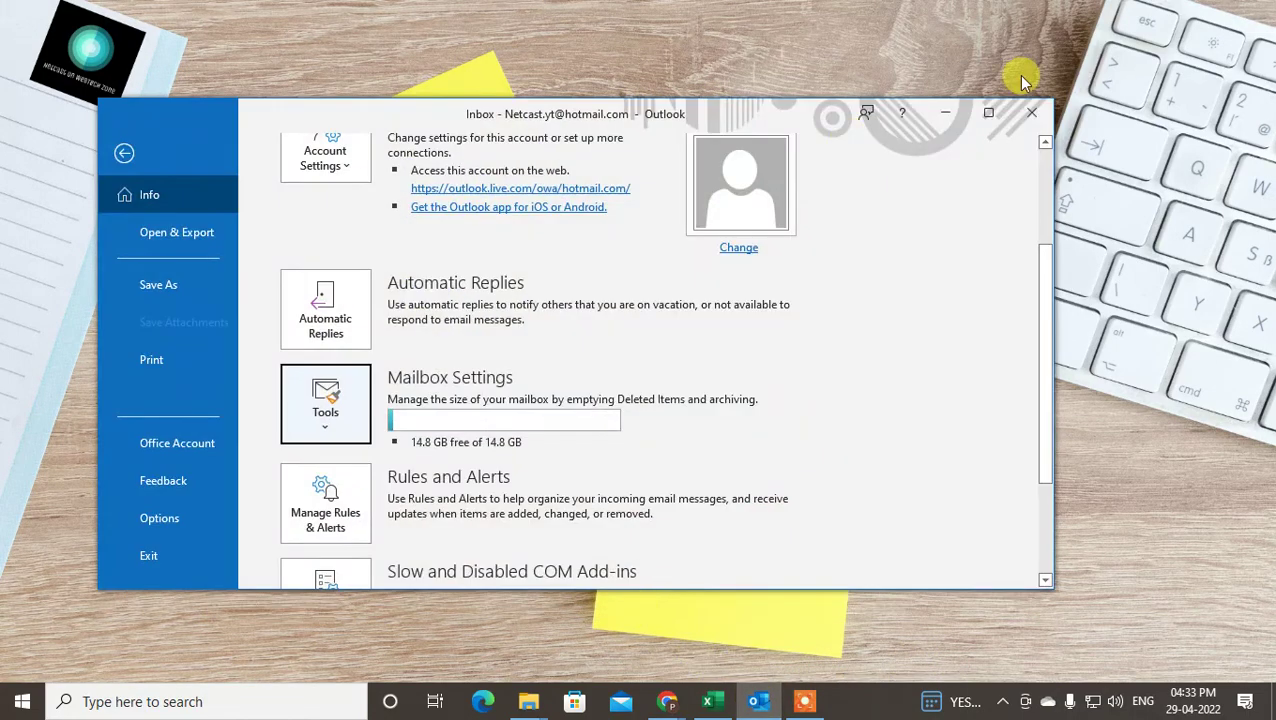
{"action": "left_click", "coordinate": [990, 113]}
{"action": "left_click", "coordinate": [26, 50]}
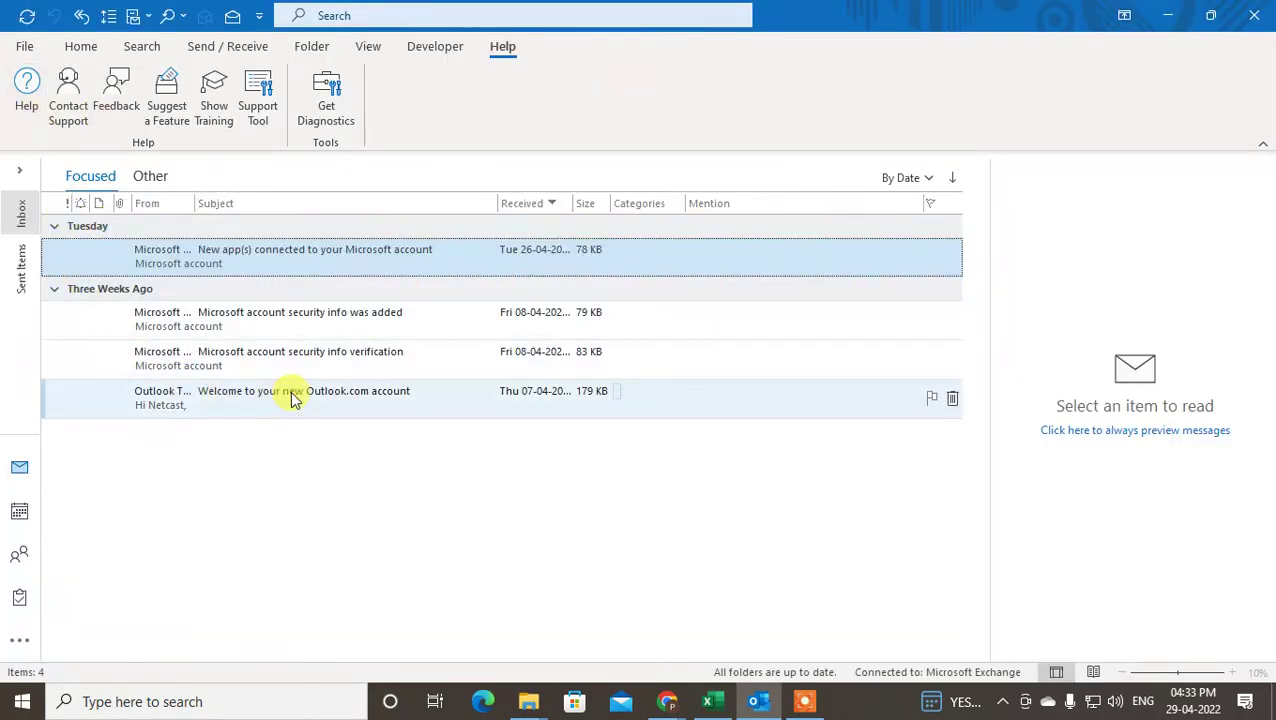
{"action": "left_click", "coordinate": [24, 48]}
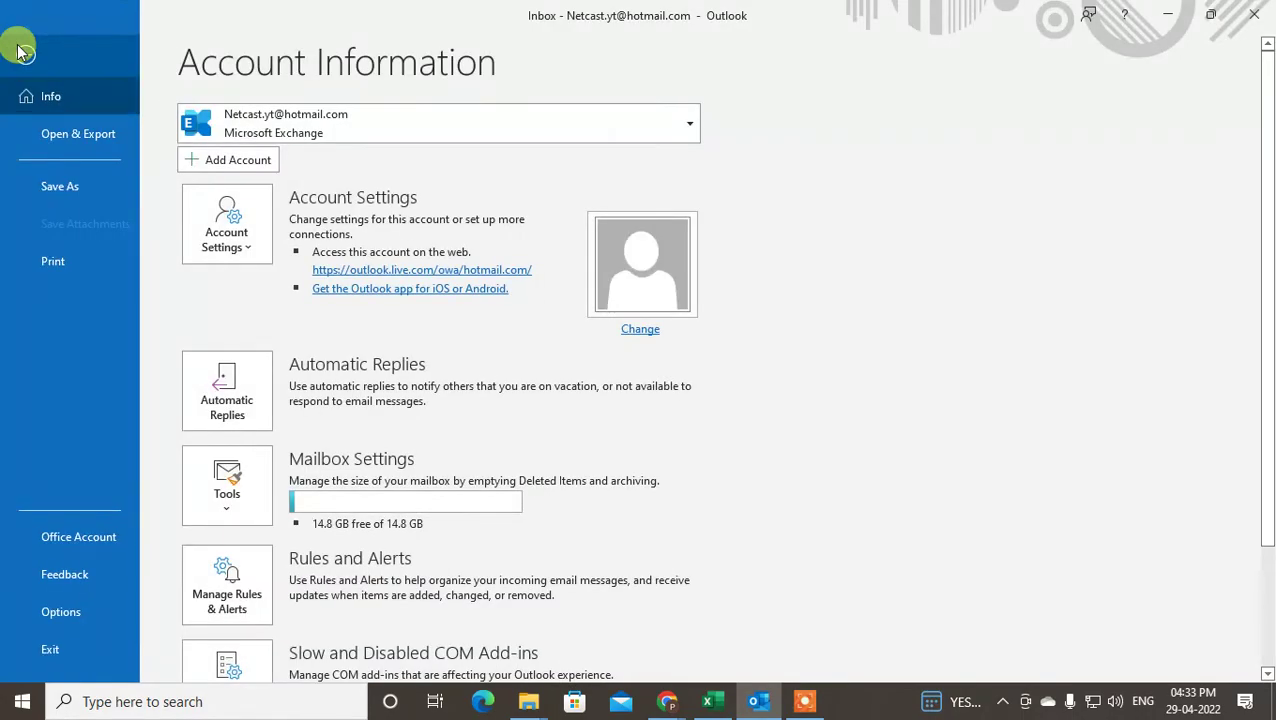
{"action": "left_click", "coordinate": [24, 46]}
{"action": "left_click", "coordinate": [22, 48]}
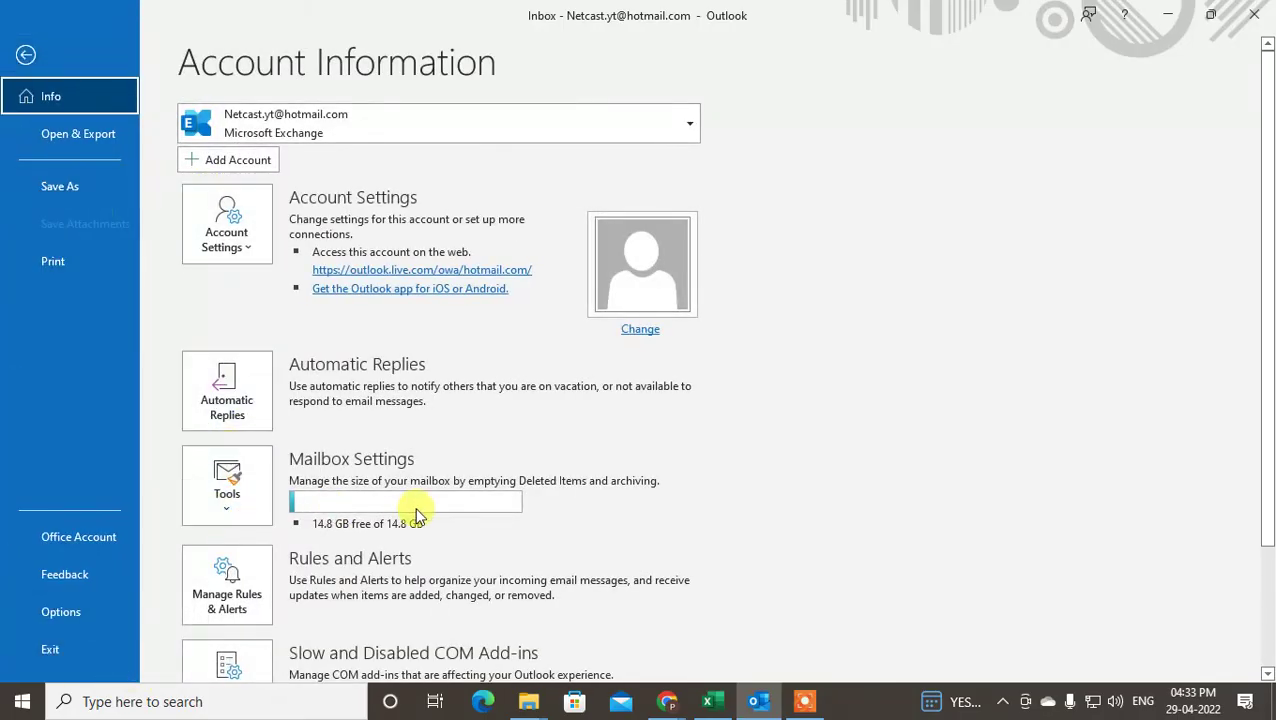
Choose Clean Up Old Items from the mailbox cleanup Tools menu.
{"action": "scroll", "coordinate": [416, 507], "scroll_direction": "down", "scroll_amount": 1}
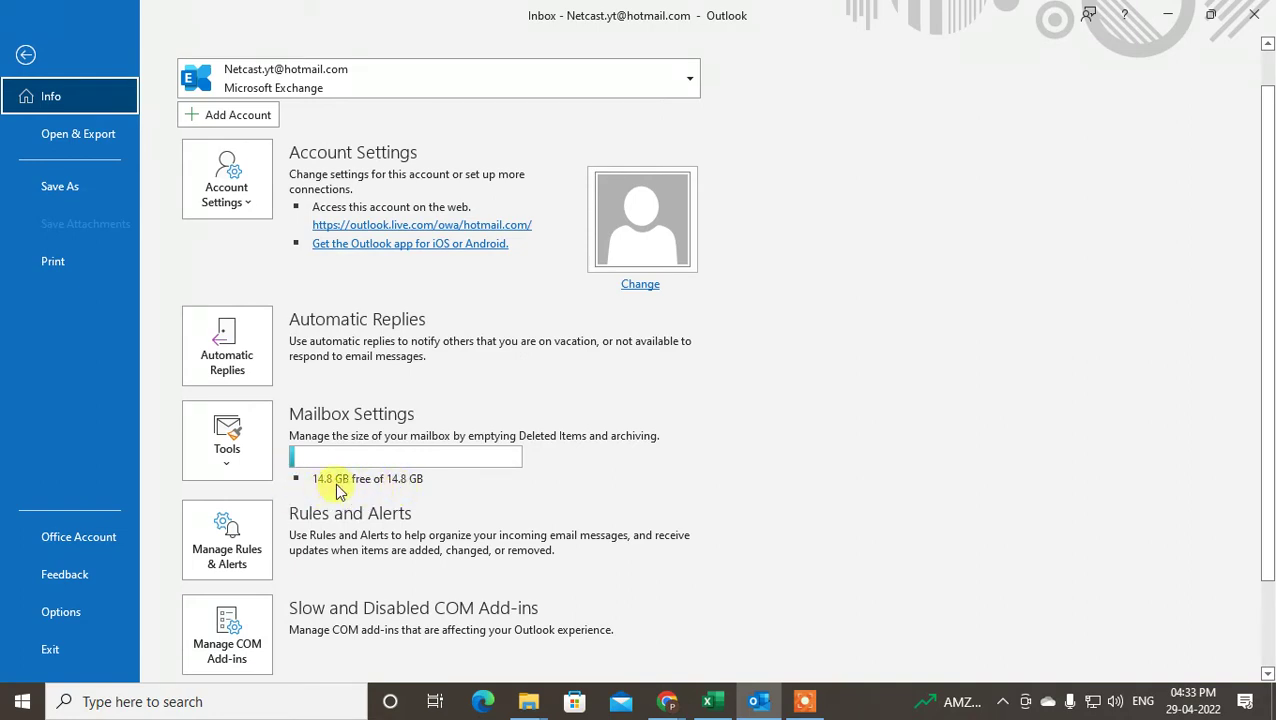
{"action": "scroll", "coordinate": [333, 478], "scroll_direction": "down", "scroll_amount": 1}
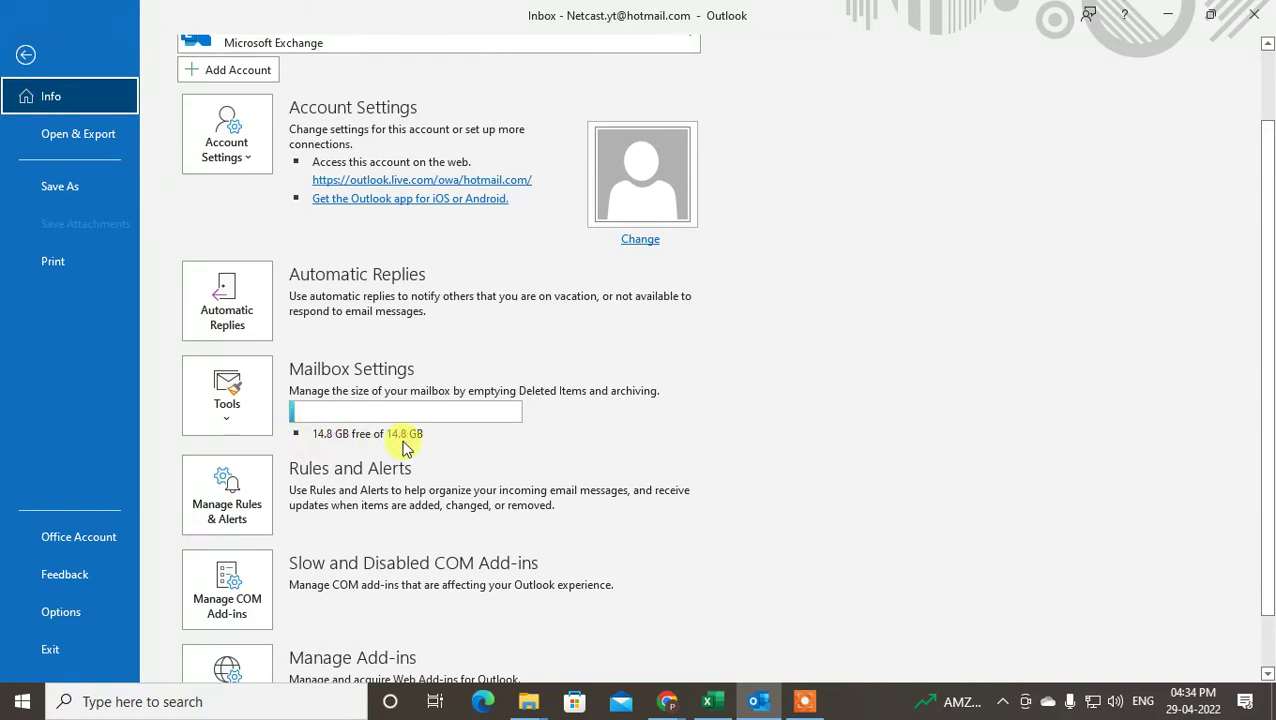
{"action": "left_click", "coordinate": [235, 390]}
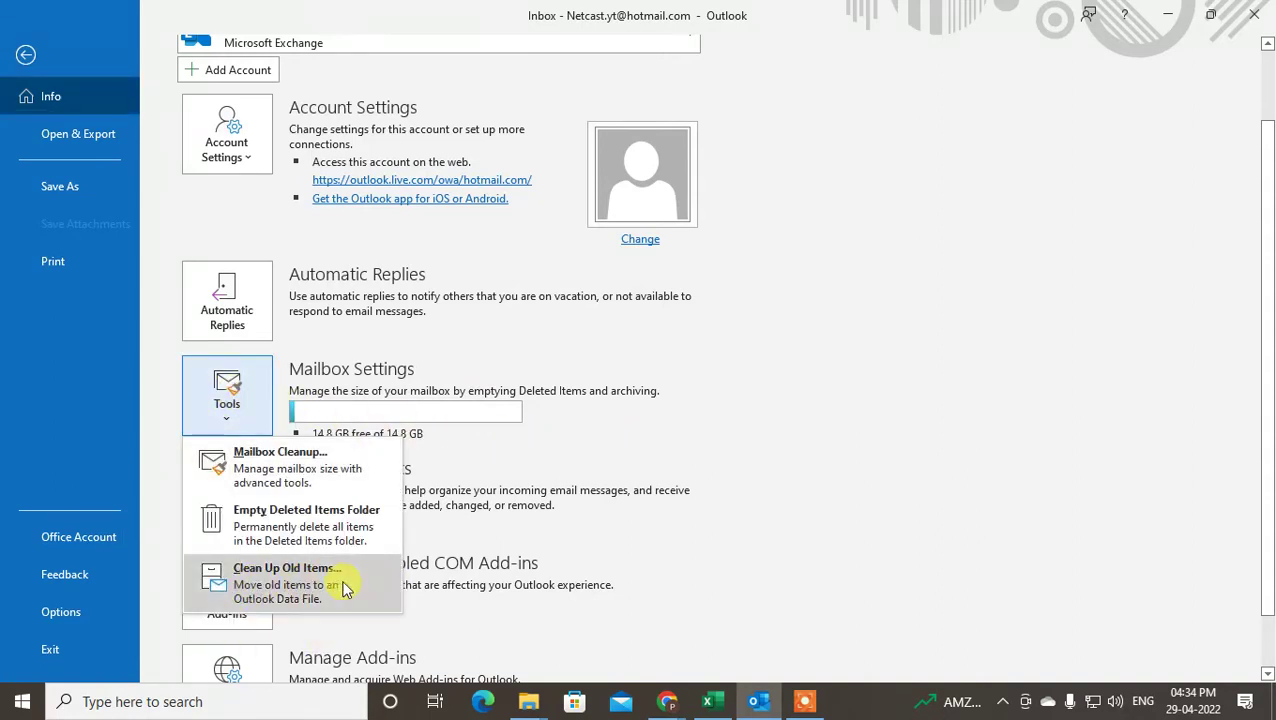
{"action": "left_click", "coordinate": [258, 580]}
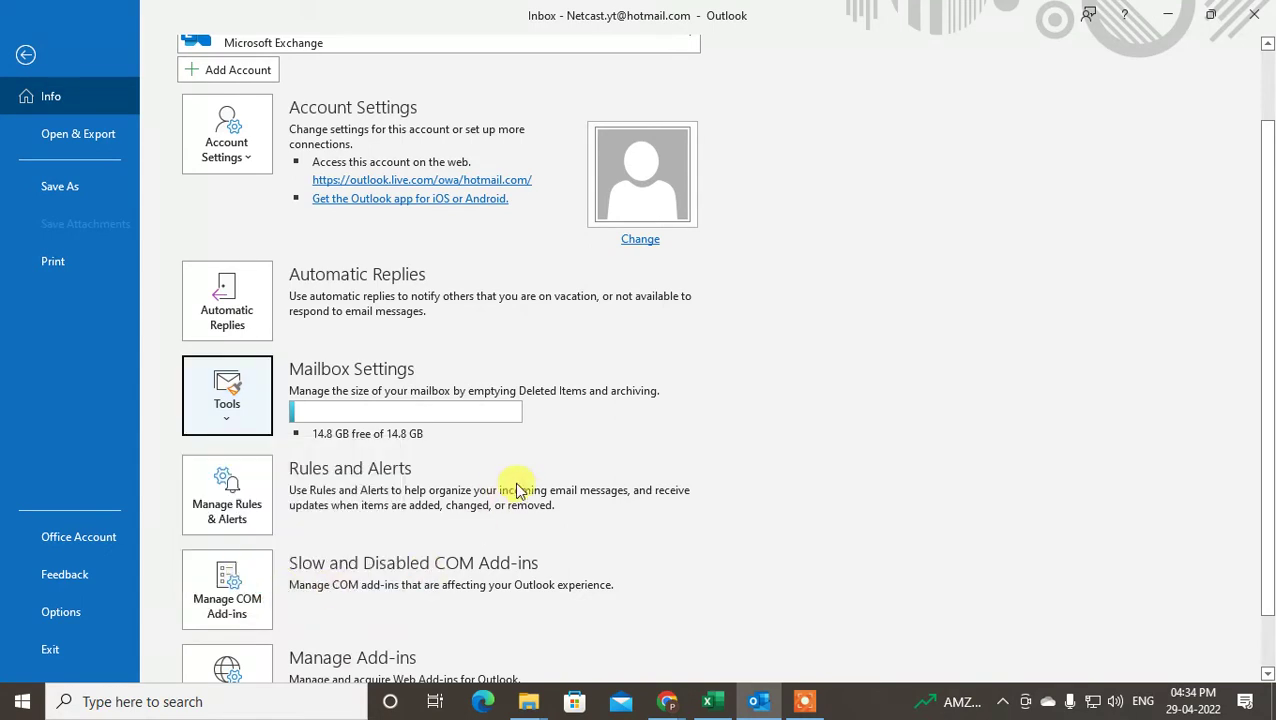
Archive the whole mail account and all subfolders, including items marked Do not AutoArchive.
{"action": "left_click_drag", "start_coordinate": [650, 175], "coordinate": [512, 168]}
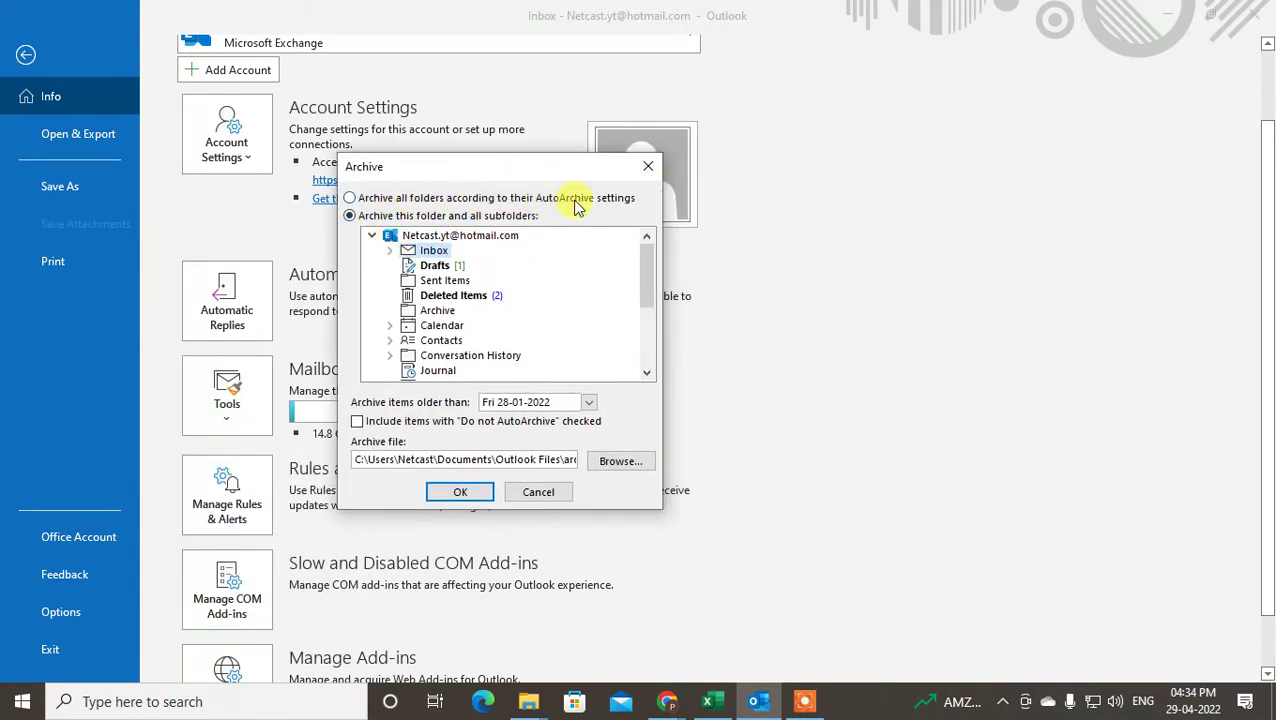
{"action": "left_click", "coordinate": [368, 199]}
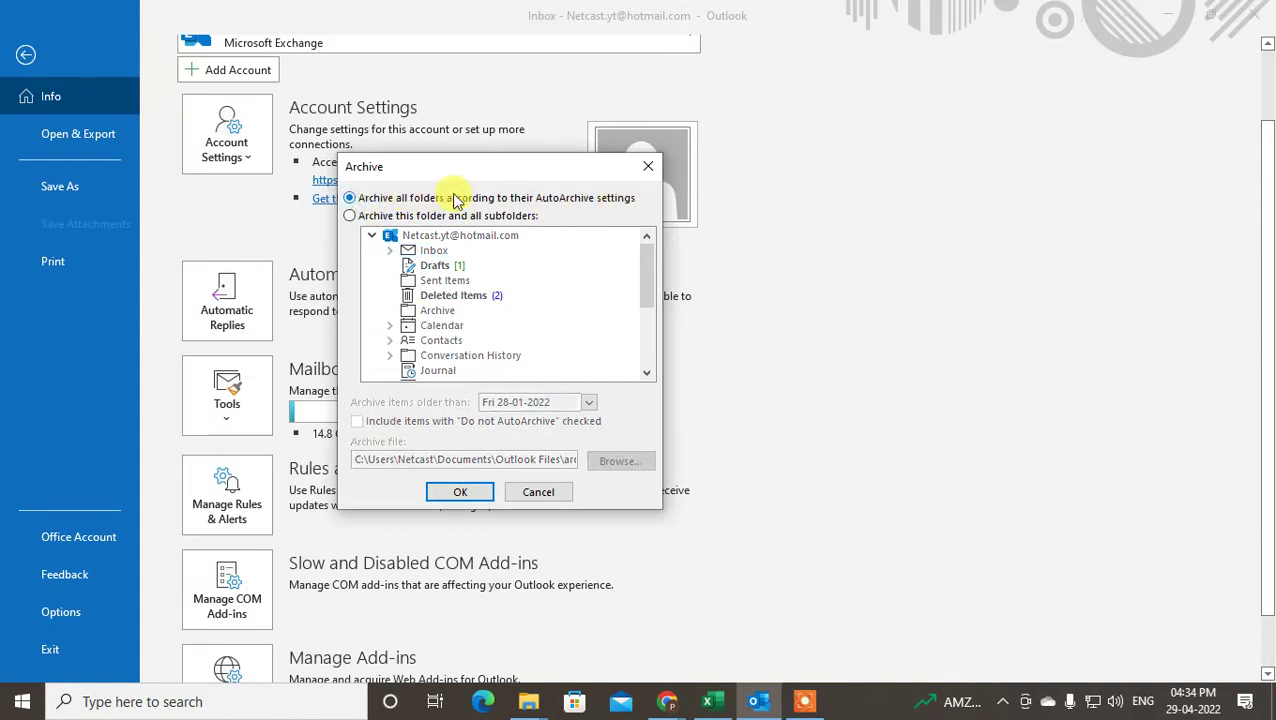
{"action": "left_click", "coordinate": [350, 218]}
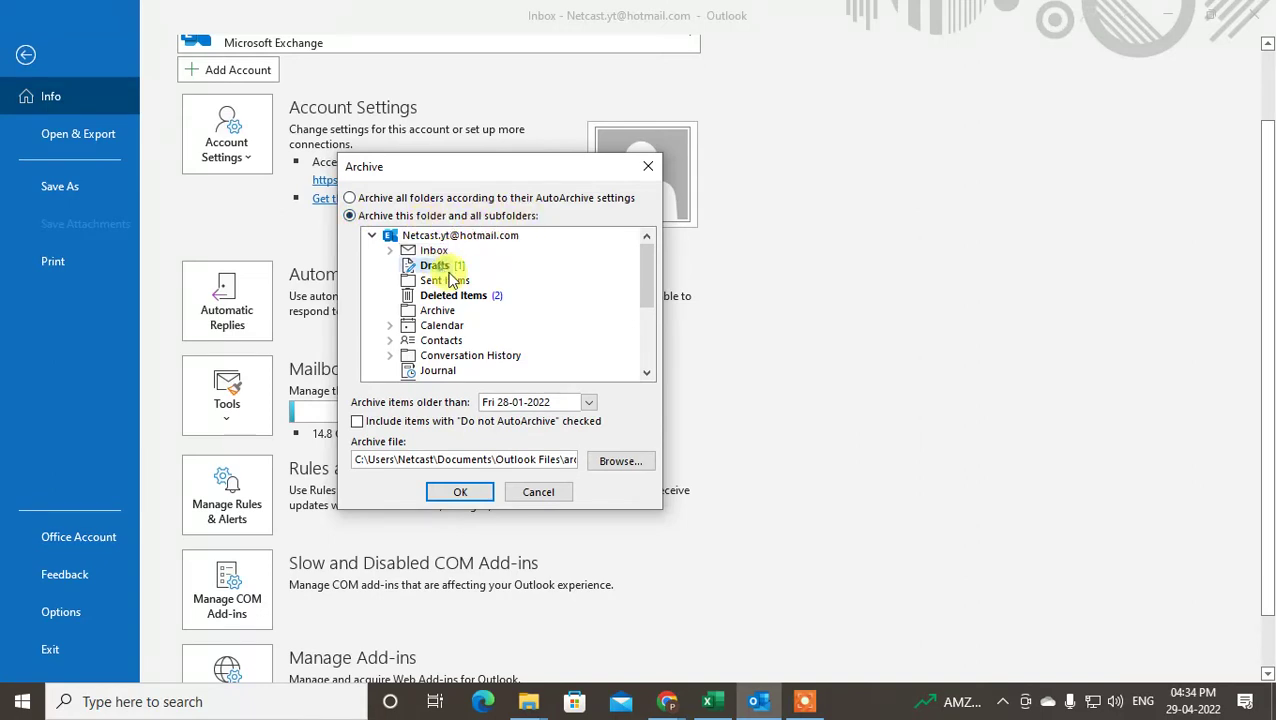
{"action": "left_click", "coordinate": [440, 311]}
{"action": "left_click", "coordinate": [450, 340]}
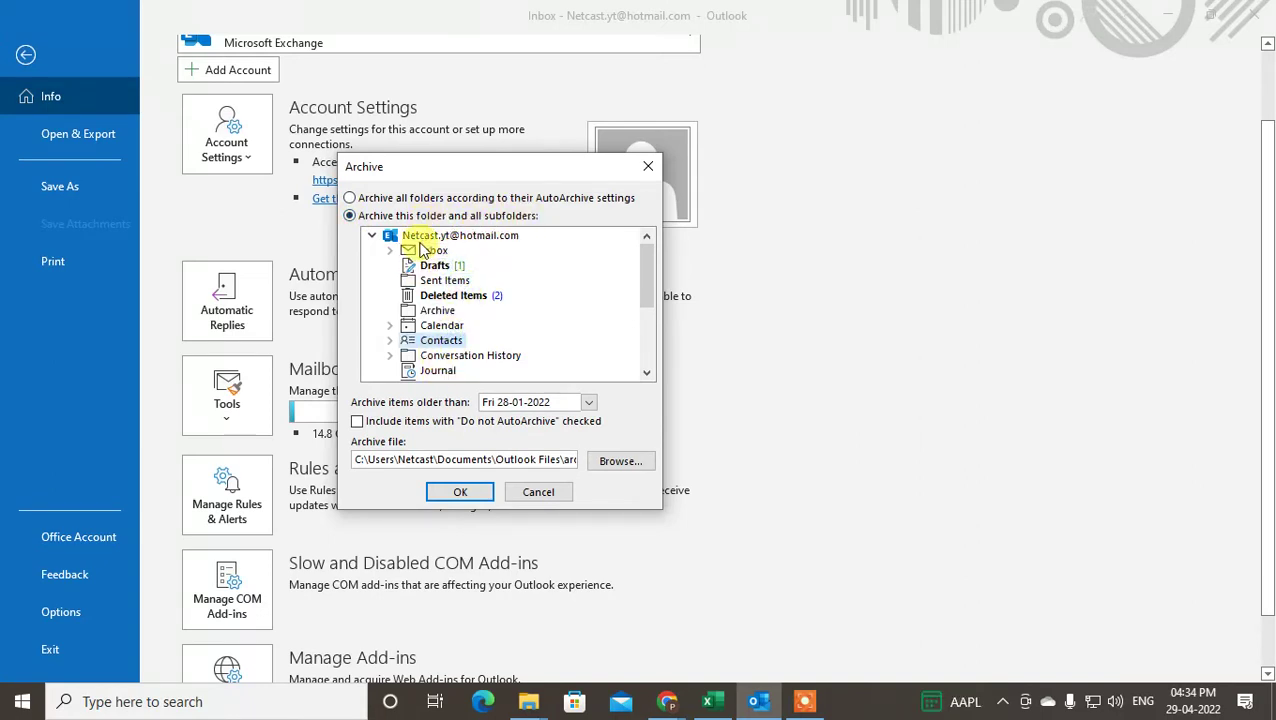
{"action": "left_click", "coordinate": [430, 250]}
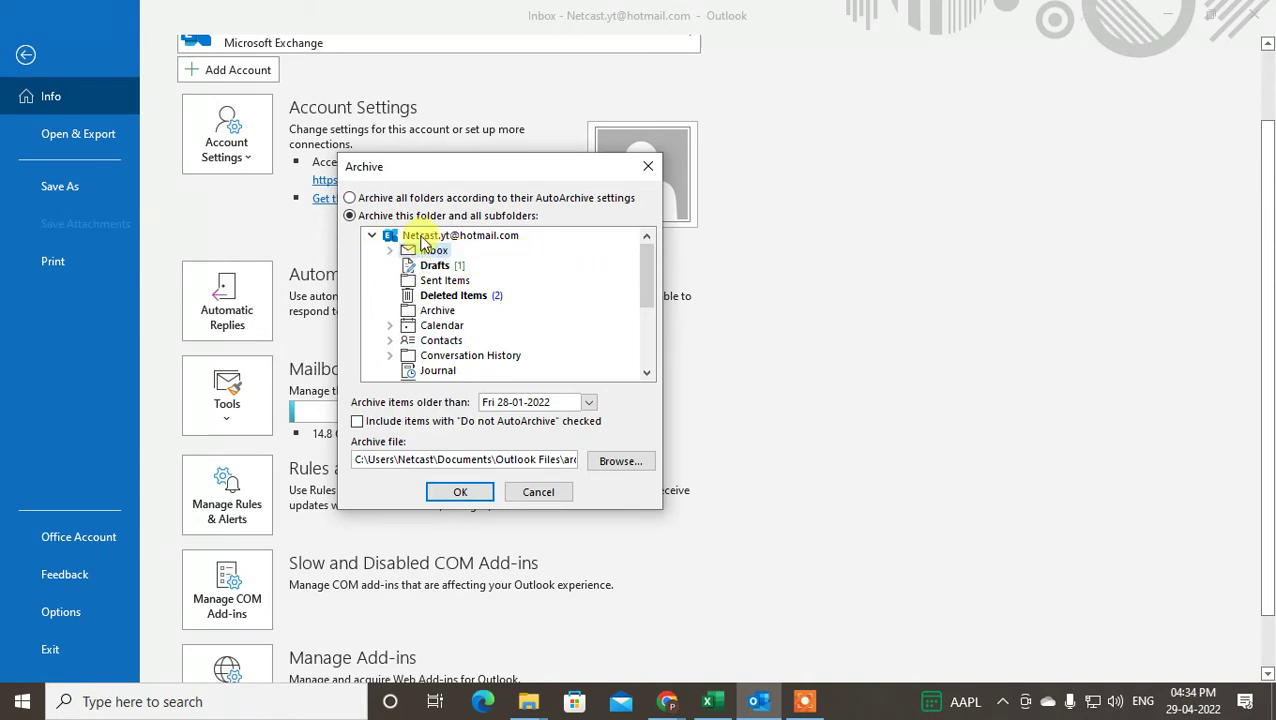
{"action": "left_click", "coordinate": [421, 238]}
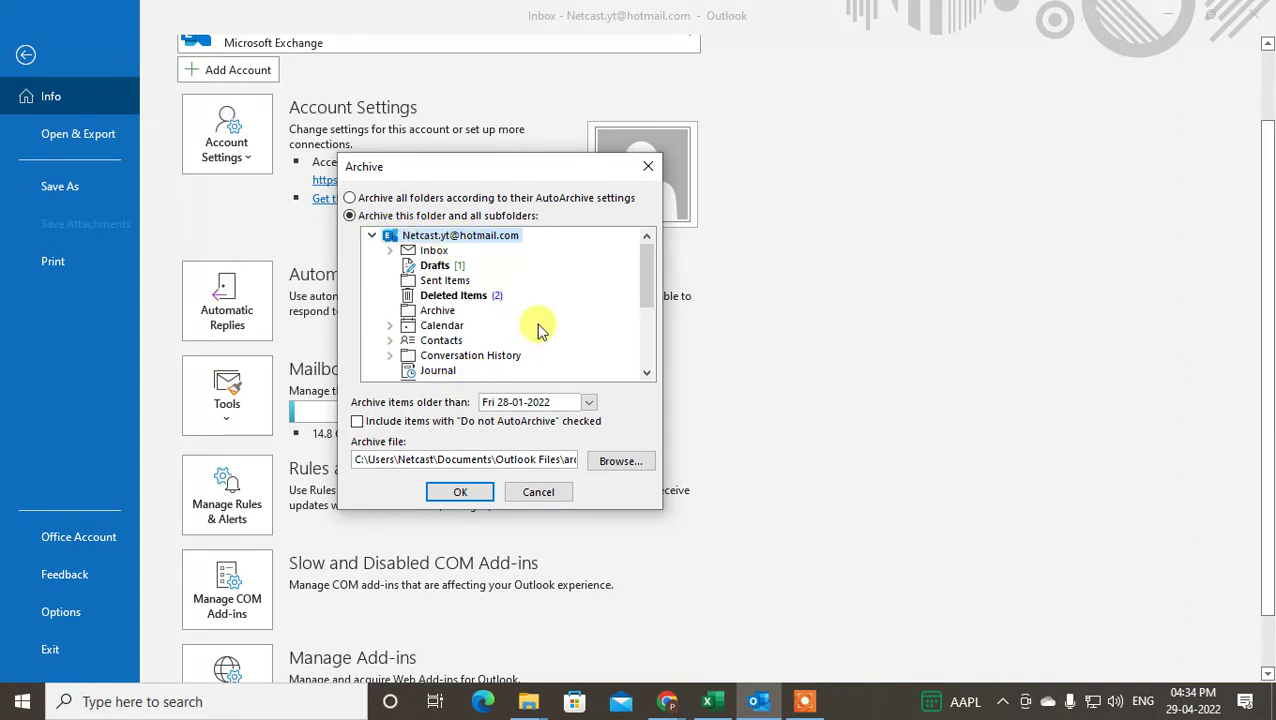
{"action": "mouse_move", "coordinate": [649, 255]}
{"action": "left_mouse_down"}
{"action": "mouse_move", "coordinate": [646, 343]}
{"action": "mouse_move", "coordinate": [649, 242]}
{"action": "left_mouse_up"}
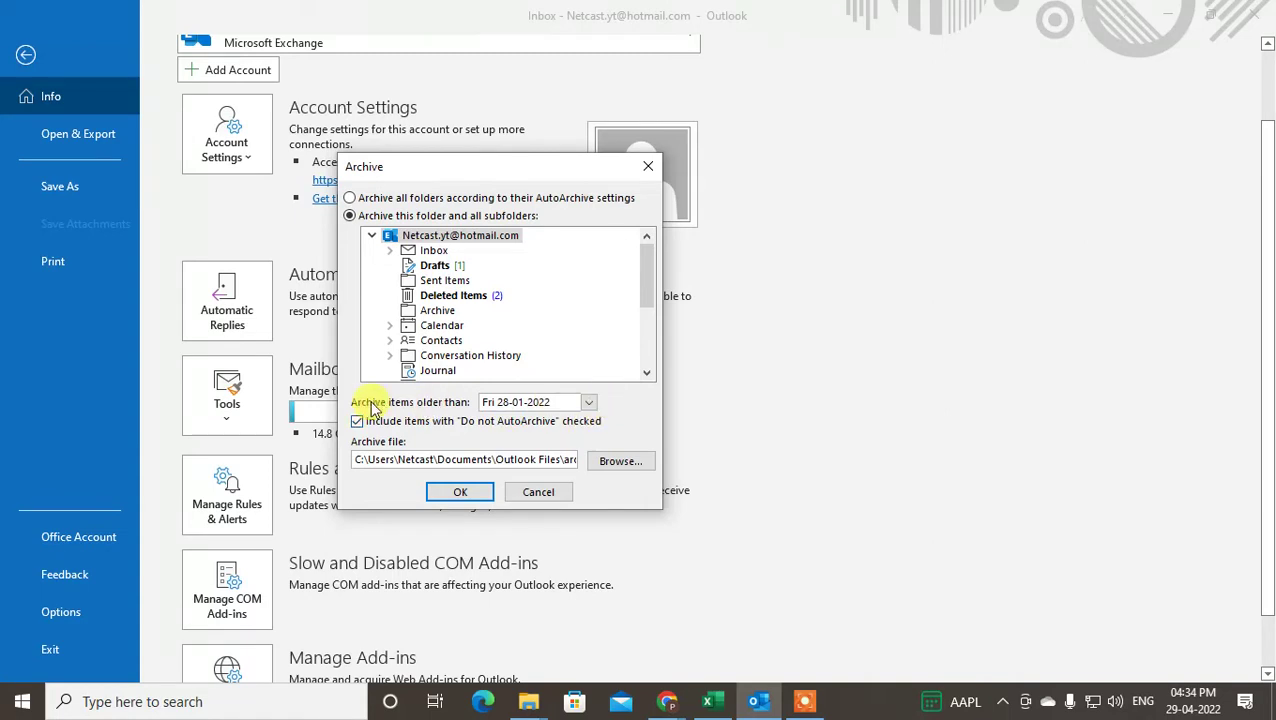
Change the archive cutoff date to Thu 27-01-2022 and browse for the archive file.
{"action": "left_click", "coordinate": [592, 406]}
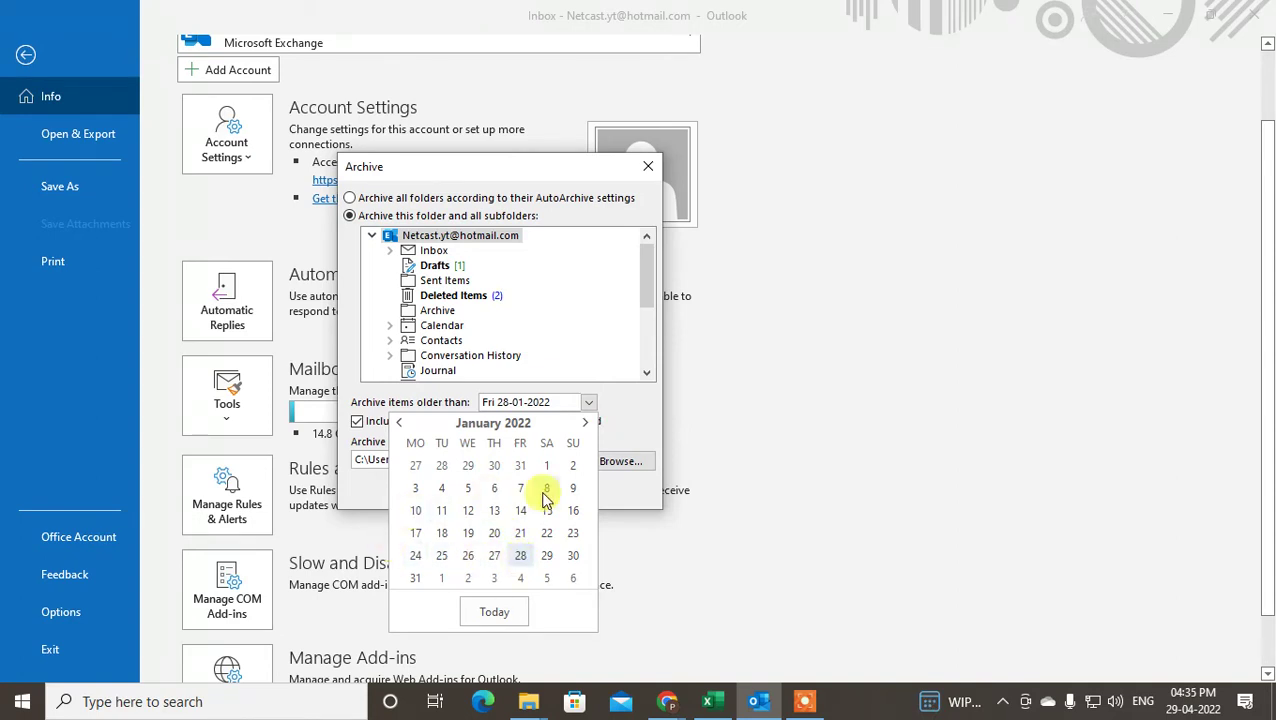
{"action": "left_click", "coordinate": [495, 556]}
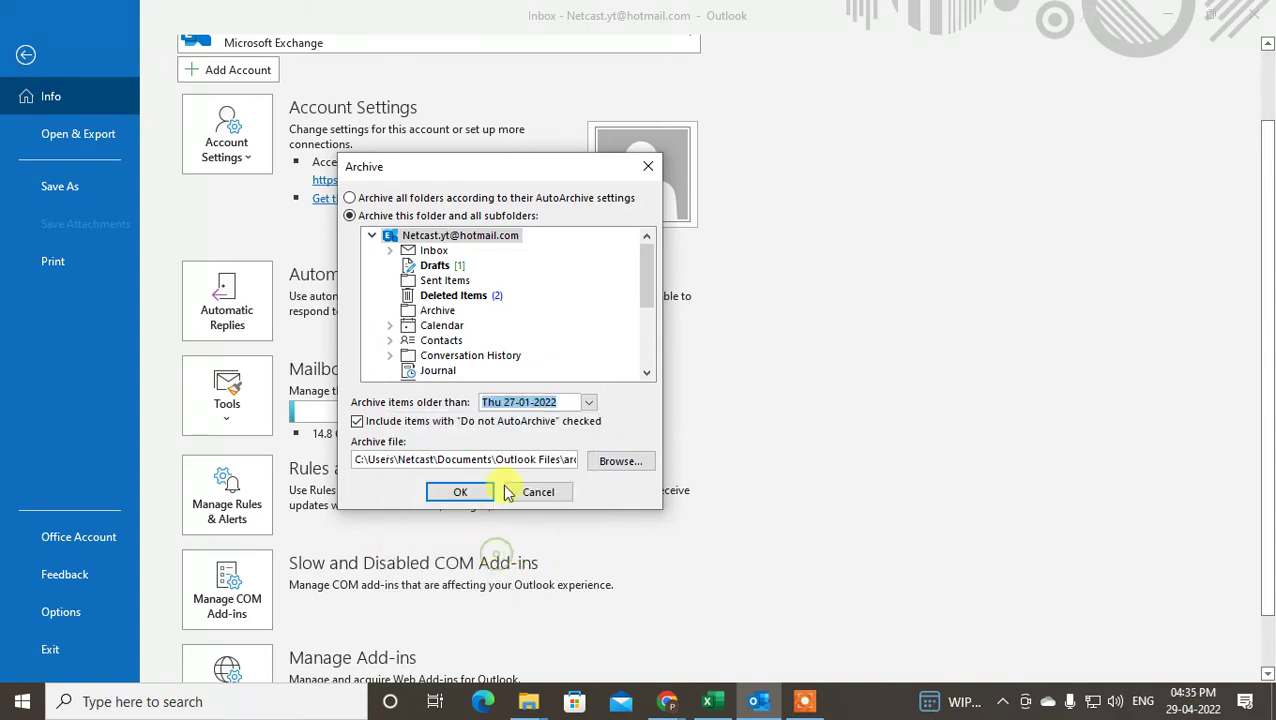
{"action": "left_click", "coordinate": [612, 467]}
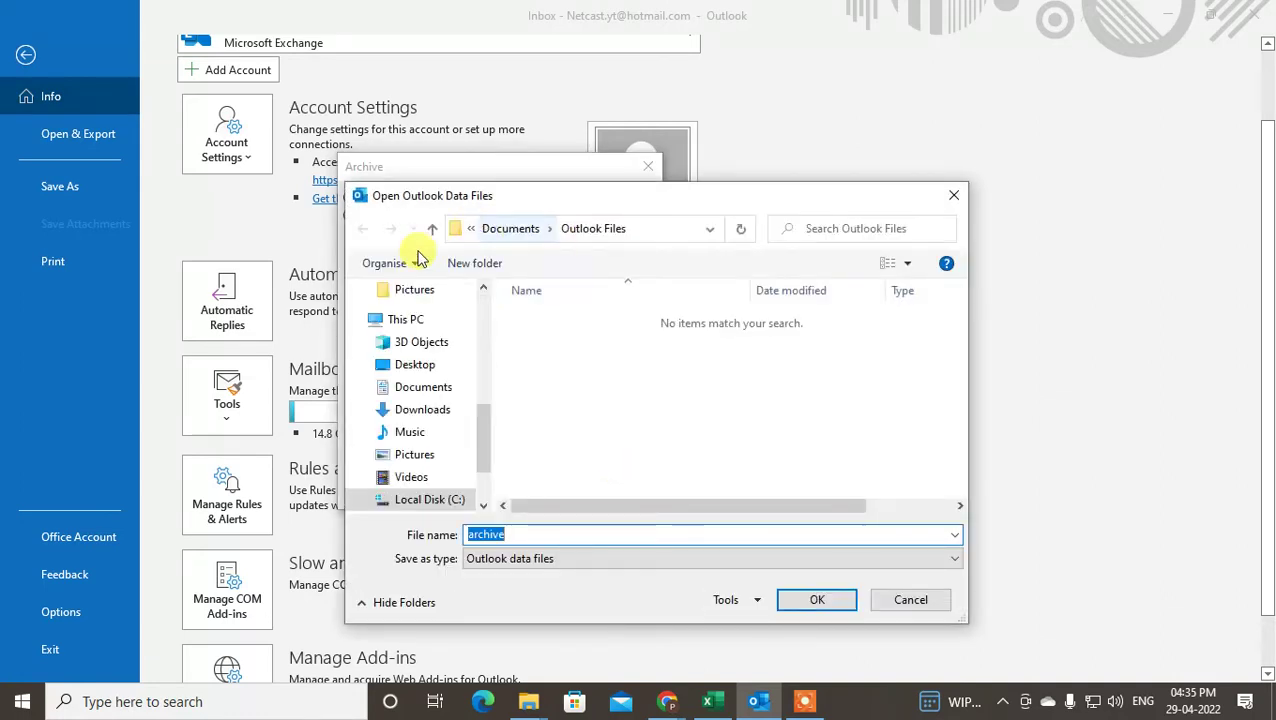
Save the archive as archive.pst in Documents and confirm the Archive dialog.
{"action": "left_click", "coordinate": [424, 392]}
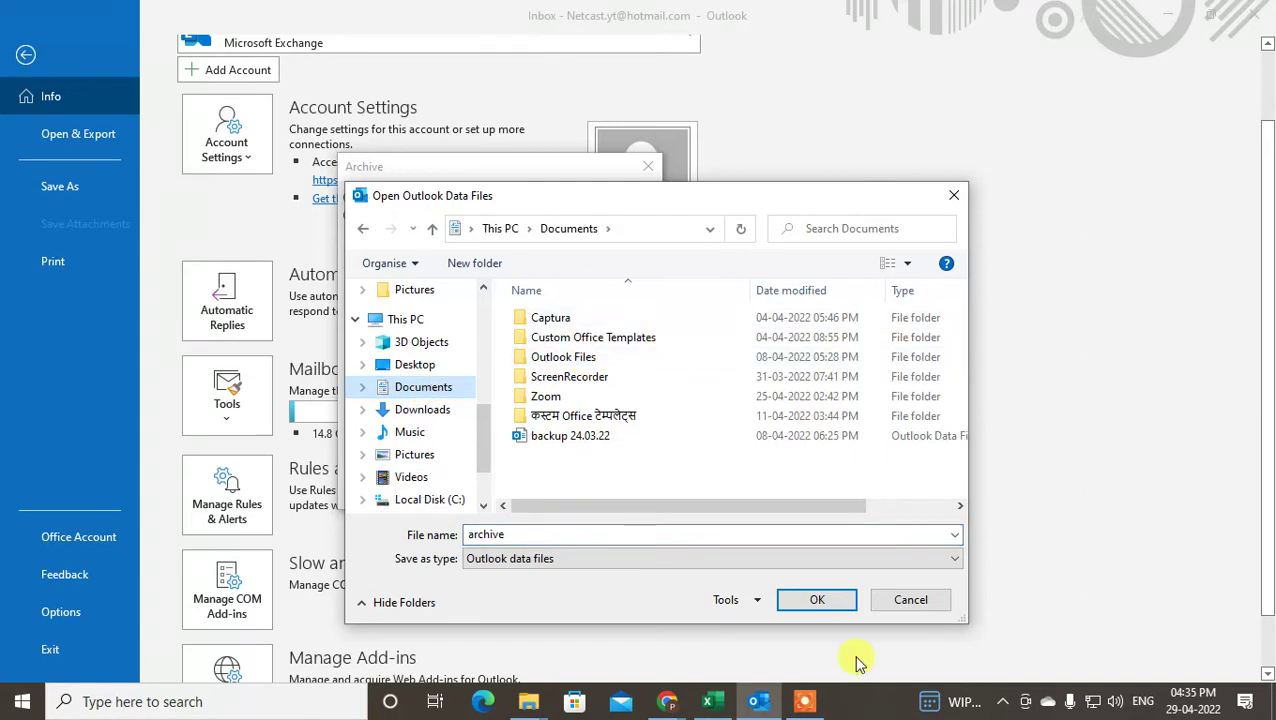
{"action": "left_click", "coordinate": [800, 610]}
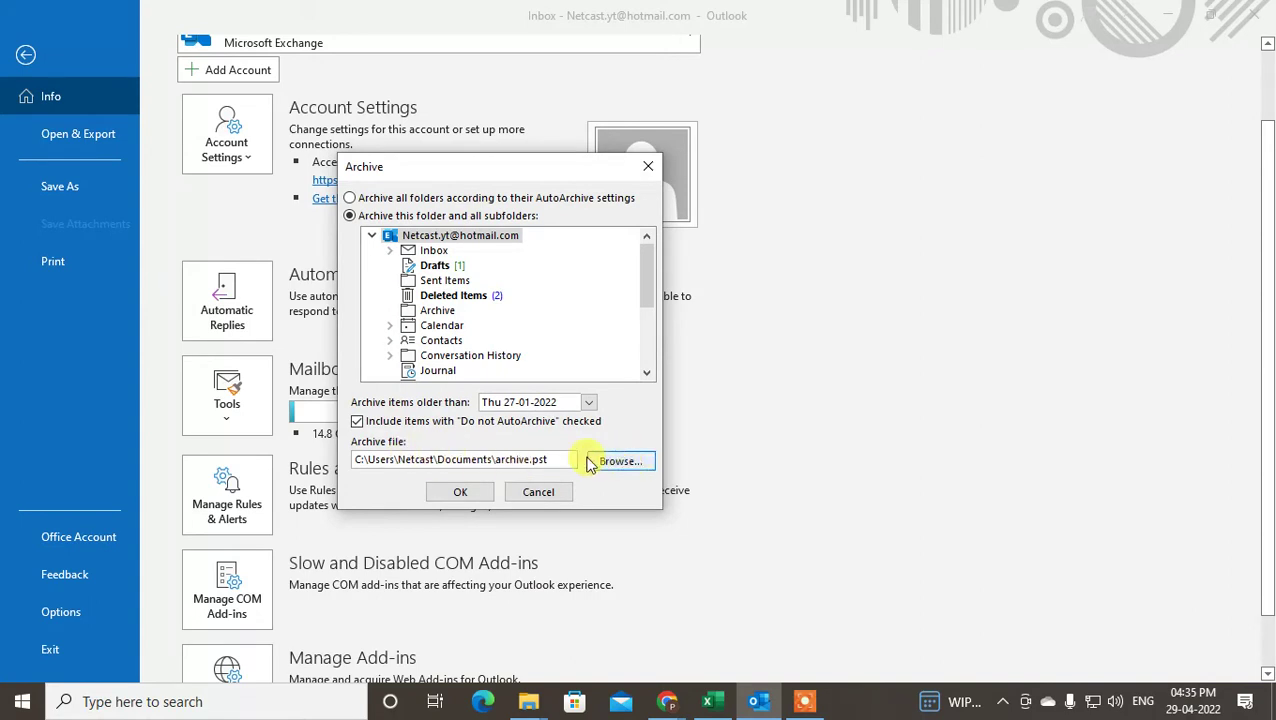
{"action": "left_click", "coordinate": [459, 492]}
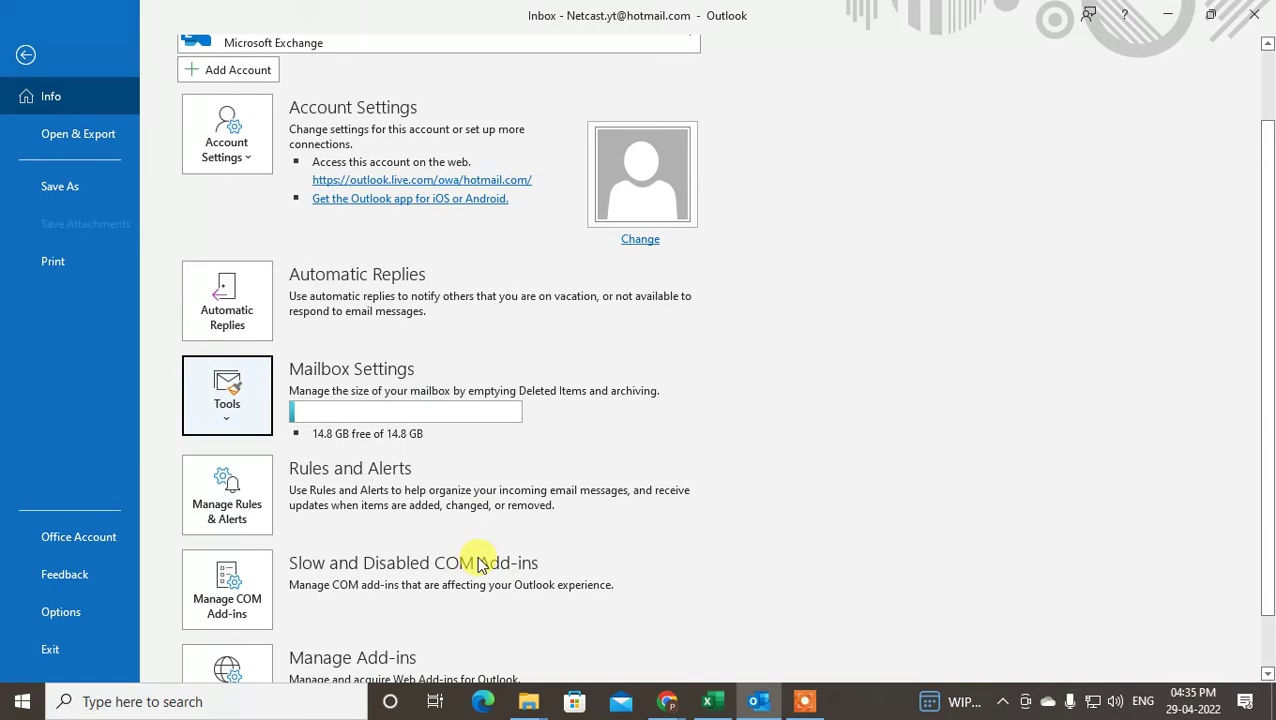
Expand the folder pane and open the Archive folder.
{"action": "left_click", "coordinate": [25, 57]}
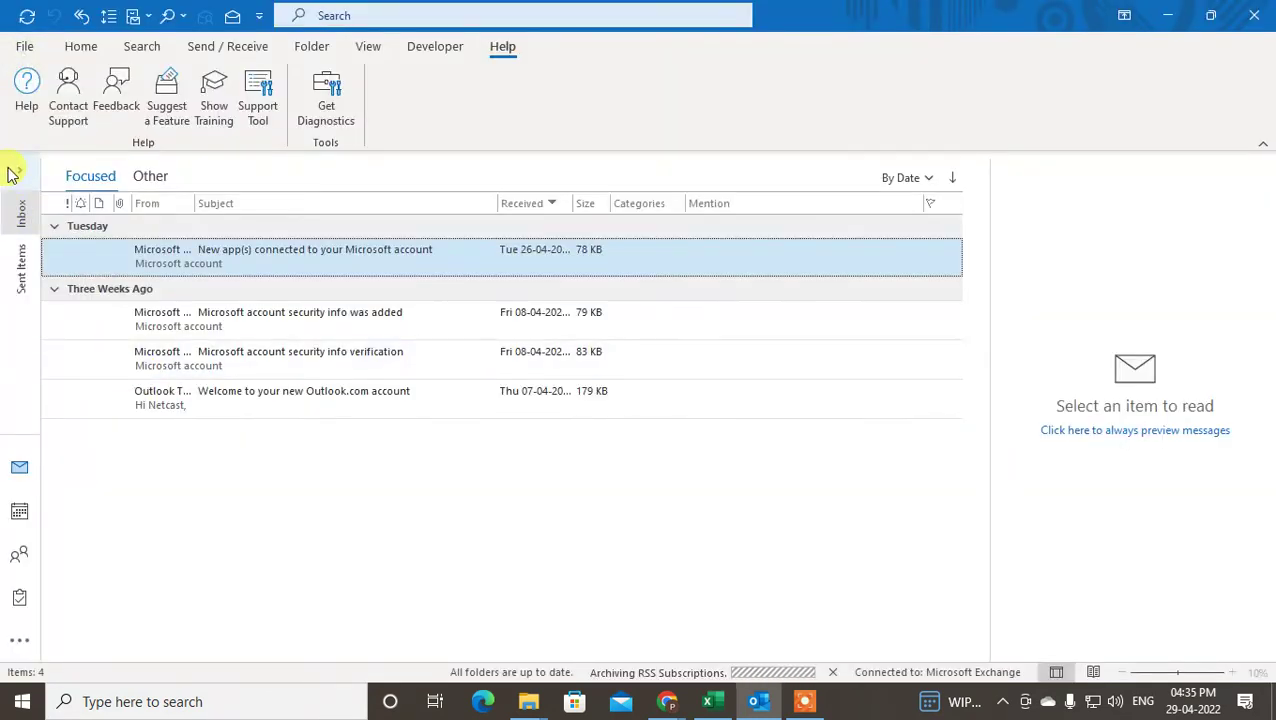
{"action": "left_click", "coordinate": [12, 173]}
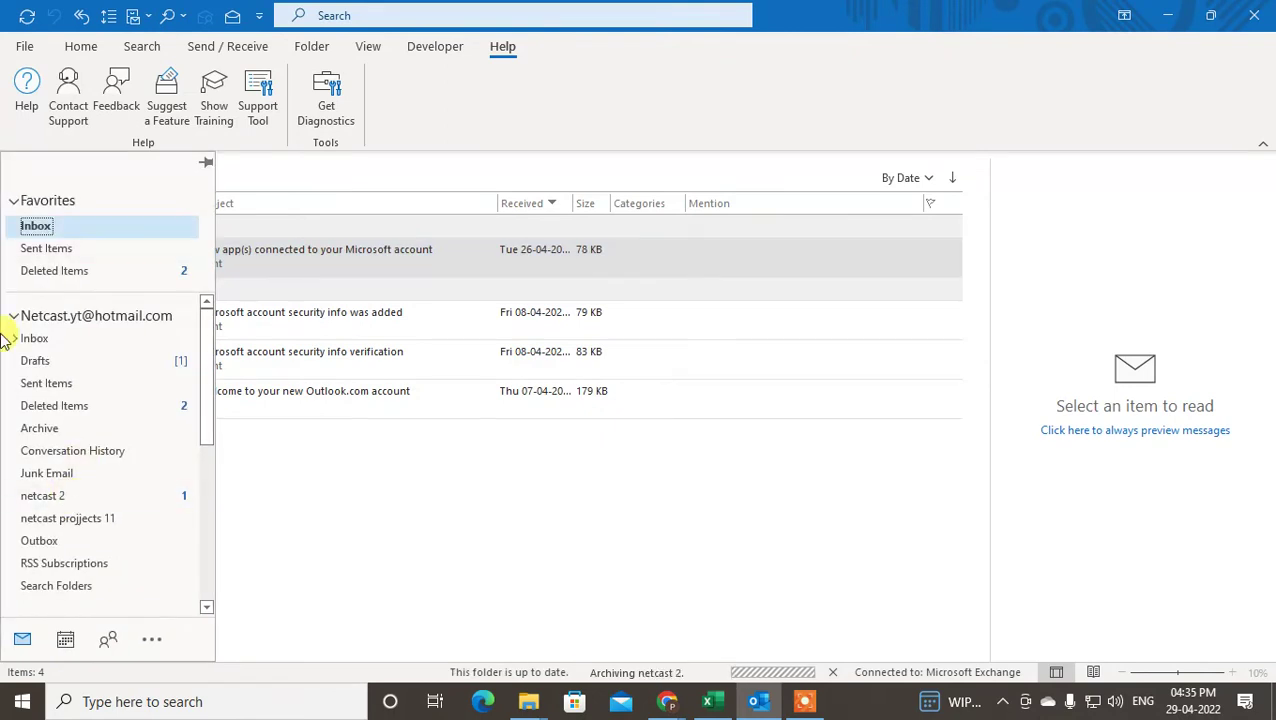
{"action": "left_click", "coordinate": [46, 429]}
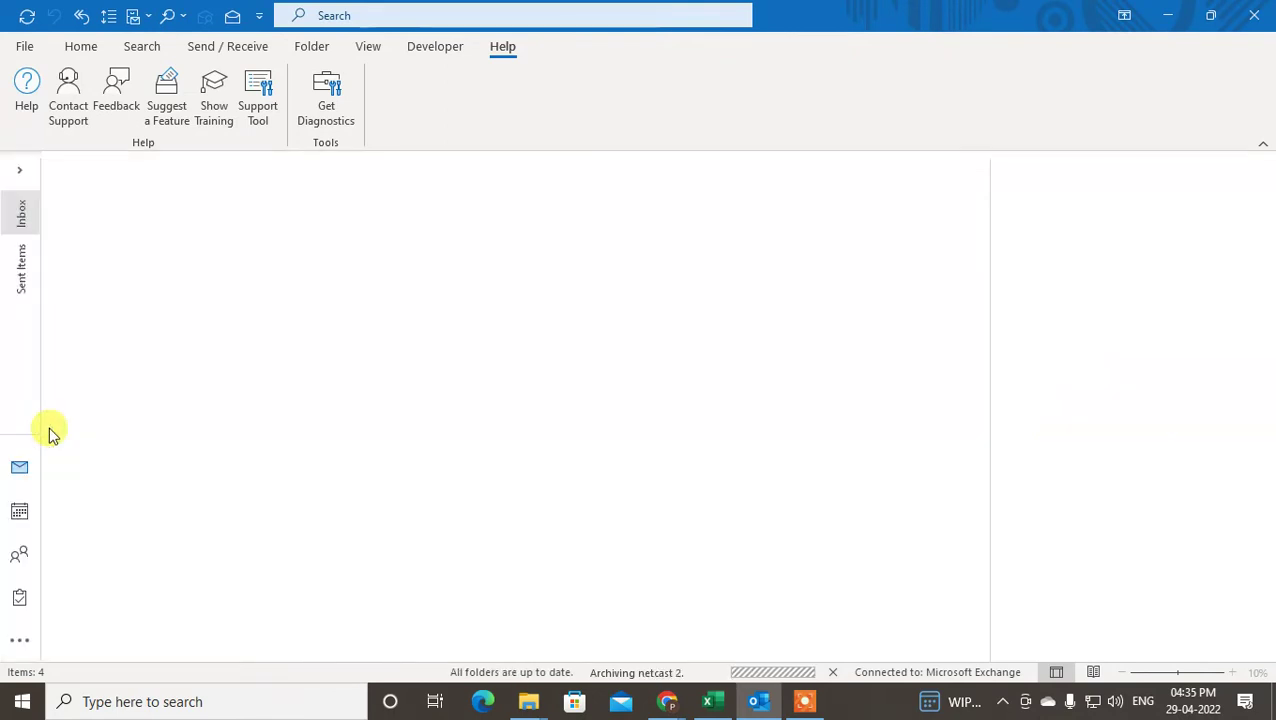
{"action": "left_click", "coordinate": [22, 173]}
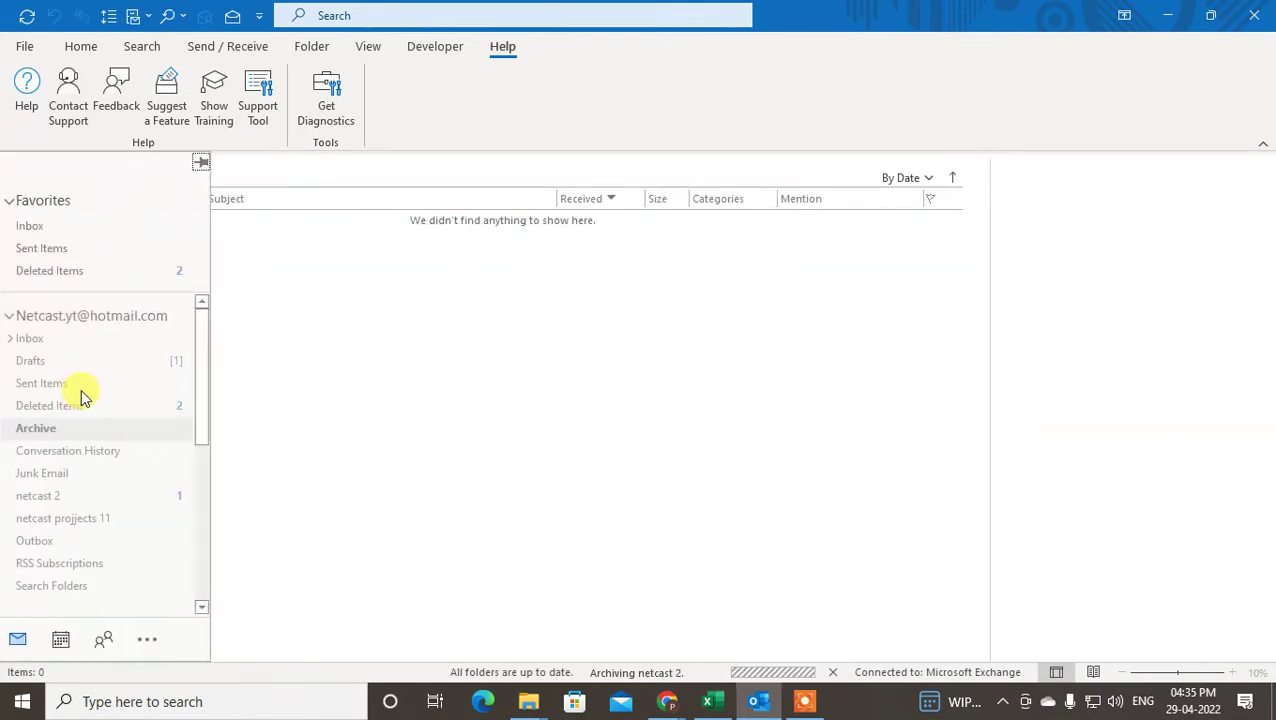
{"action": "scroll", "coordinate": [94, 419], "scroll_direction": "down", "scroll_amount": 2}
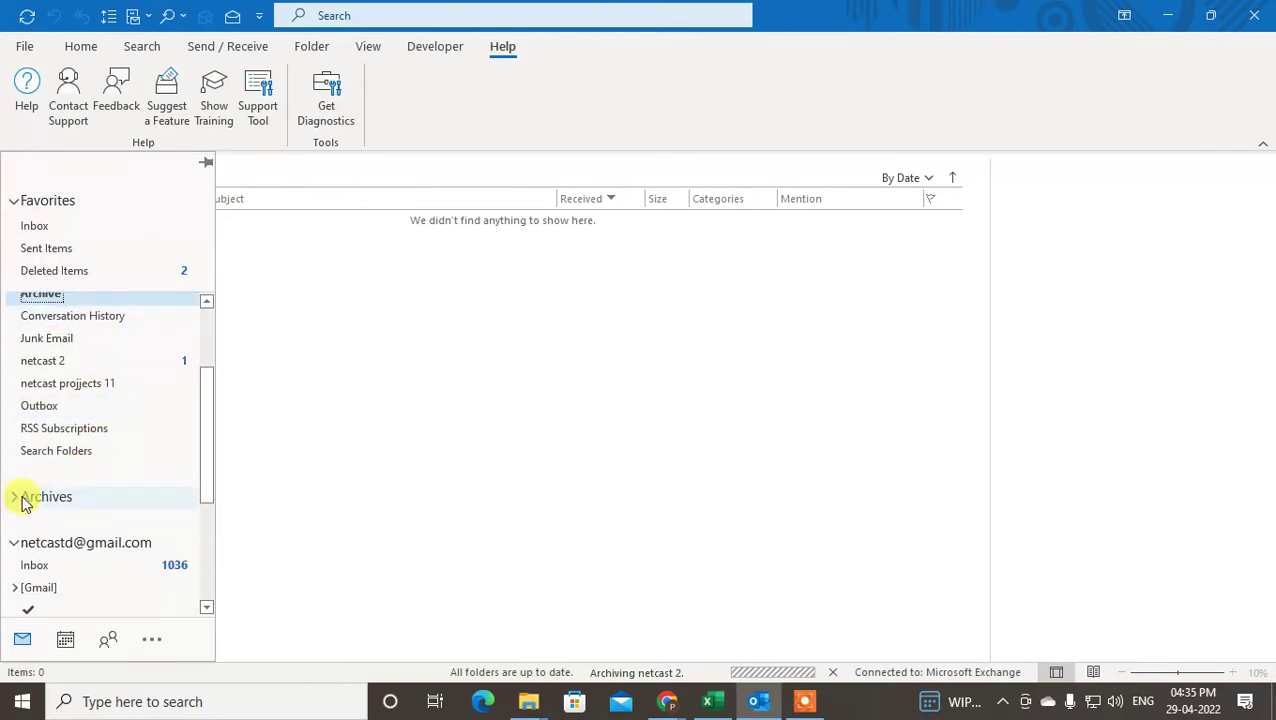
{"action": "left_click", "coordinate": [24, 498]}
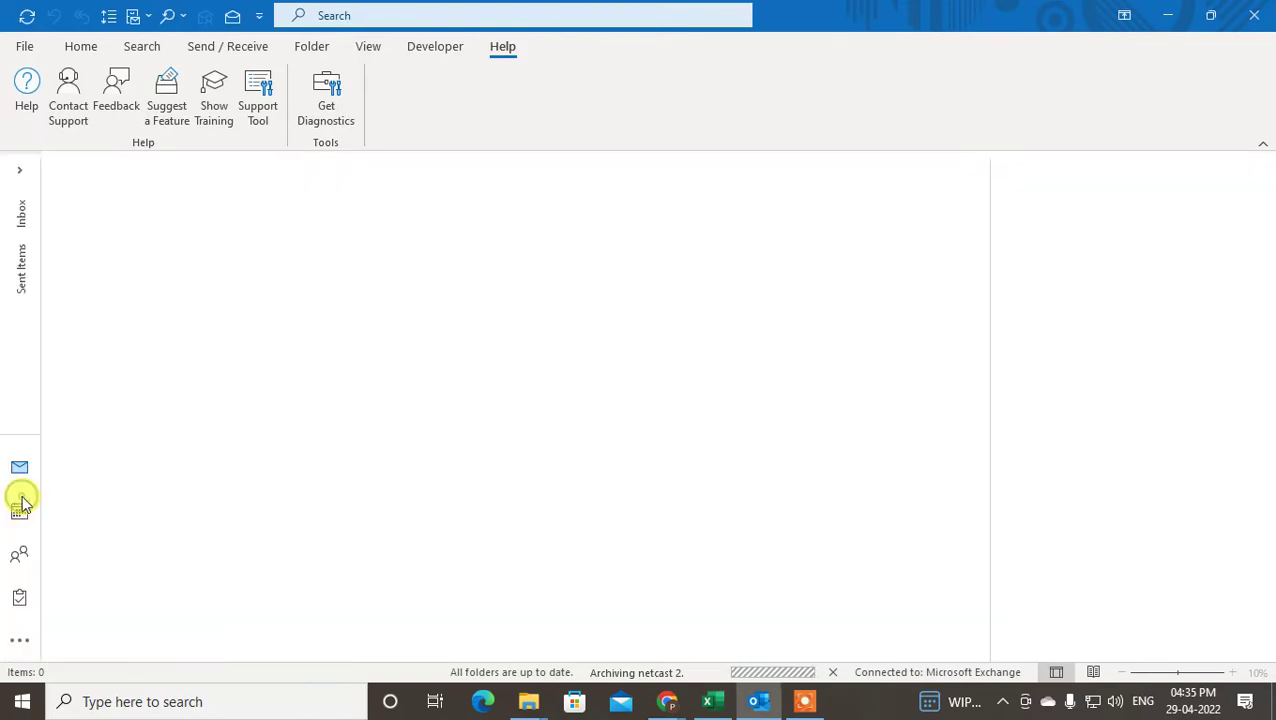
Expand the Archives data file and open its empty Inbox.
{"action": "left_click", "coordinate": [22, 173]}
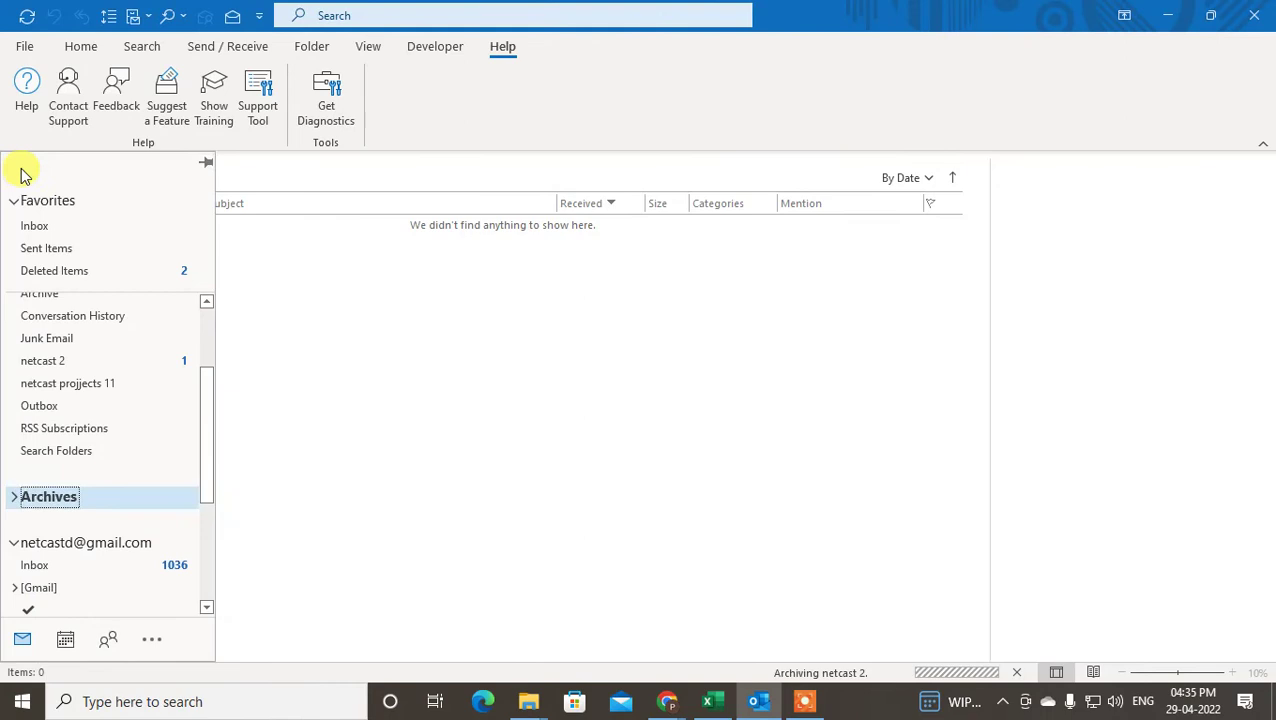
{"action": "left_click", "coordinate": [15, 497]}
{"action": "scroll", "coordinate": [80, 541], "scroll_direction": "down", "scroll_amount": 2}
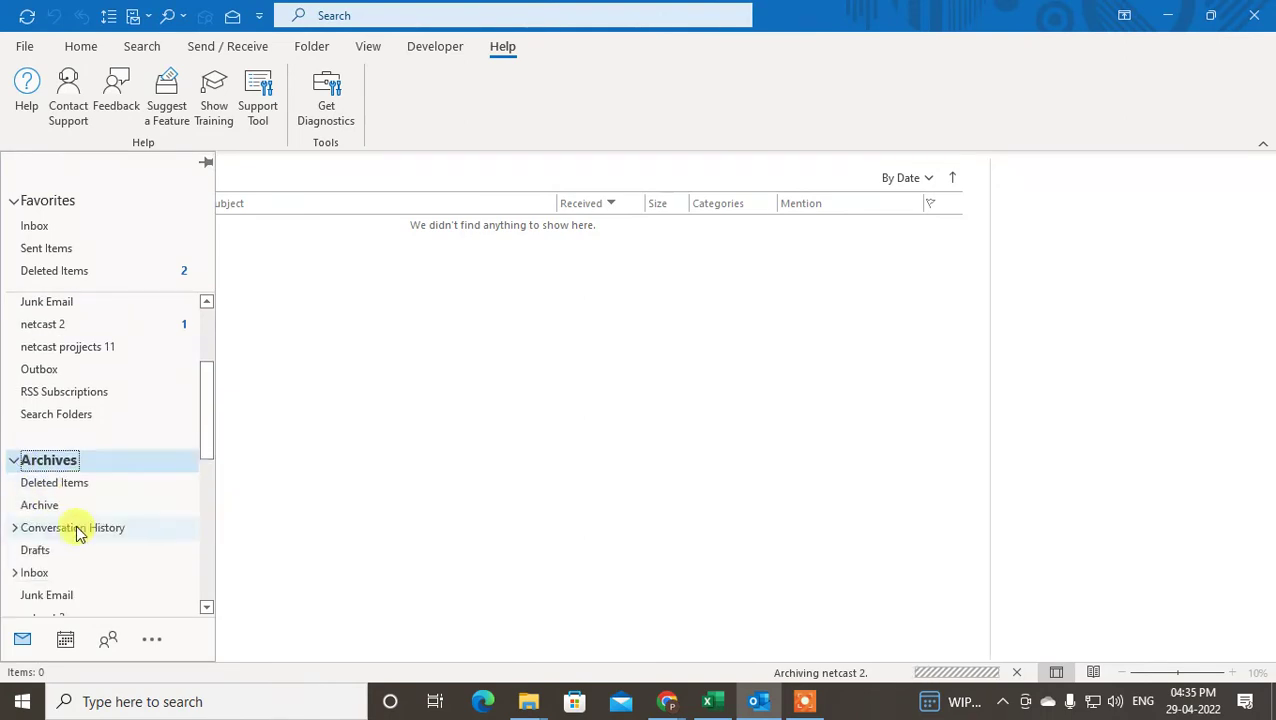
{"action": "left_click", "coordinate": [36, 520]}
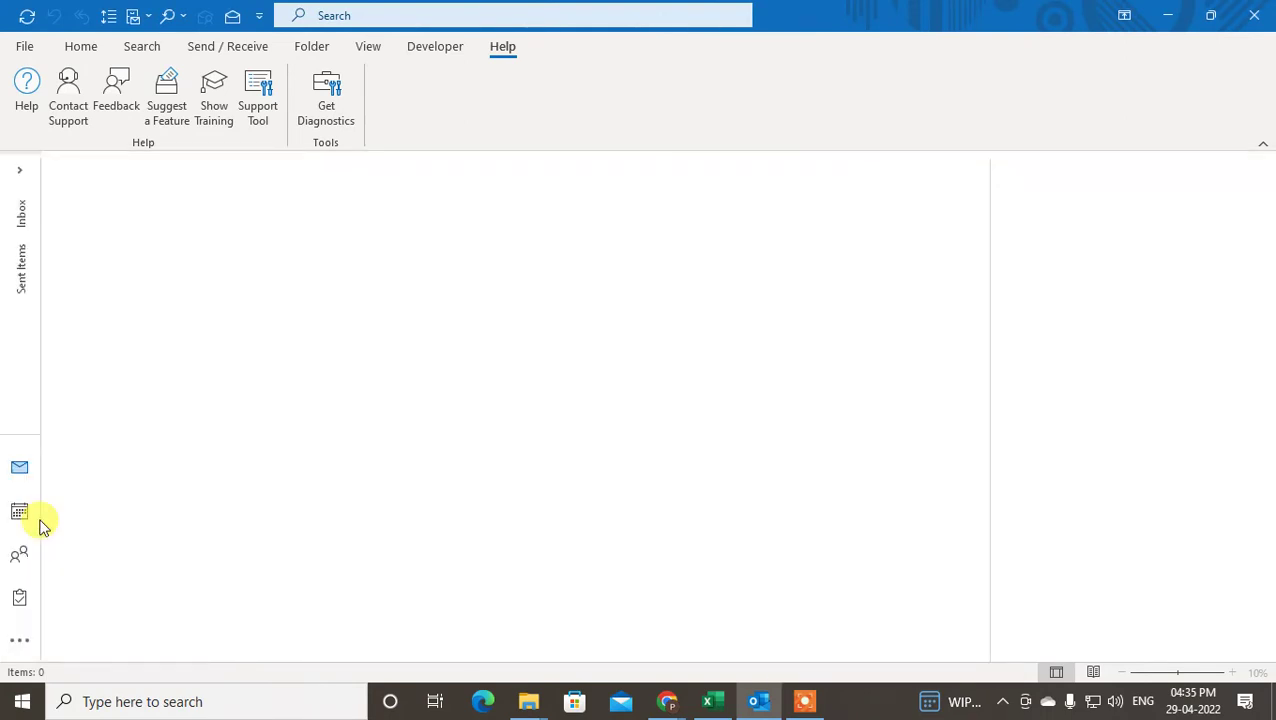
Scroll through the folder list to review the new Archives folders.
{"action": "left_click", "coordinate": [22, 176]}
{"action": "scroll", "coordinate": [130, 497], "scroll_direction": "down", "scroll_amount": 1}
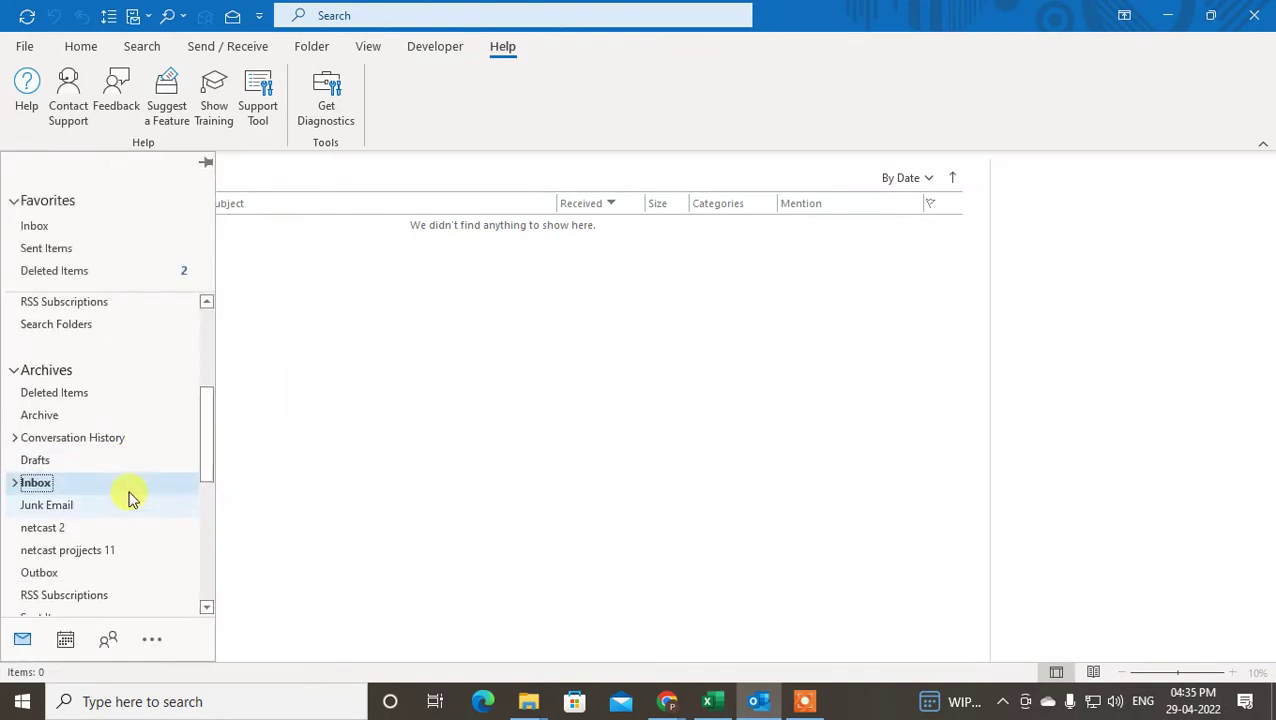
{"action": "scroll", "coordinate": [150, 492], "scroll_direction": "down", "scroll_amount": 5}
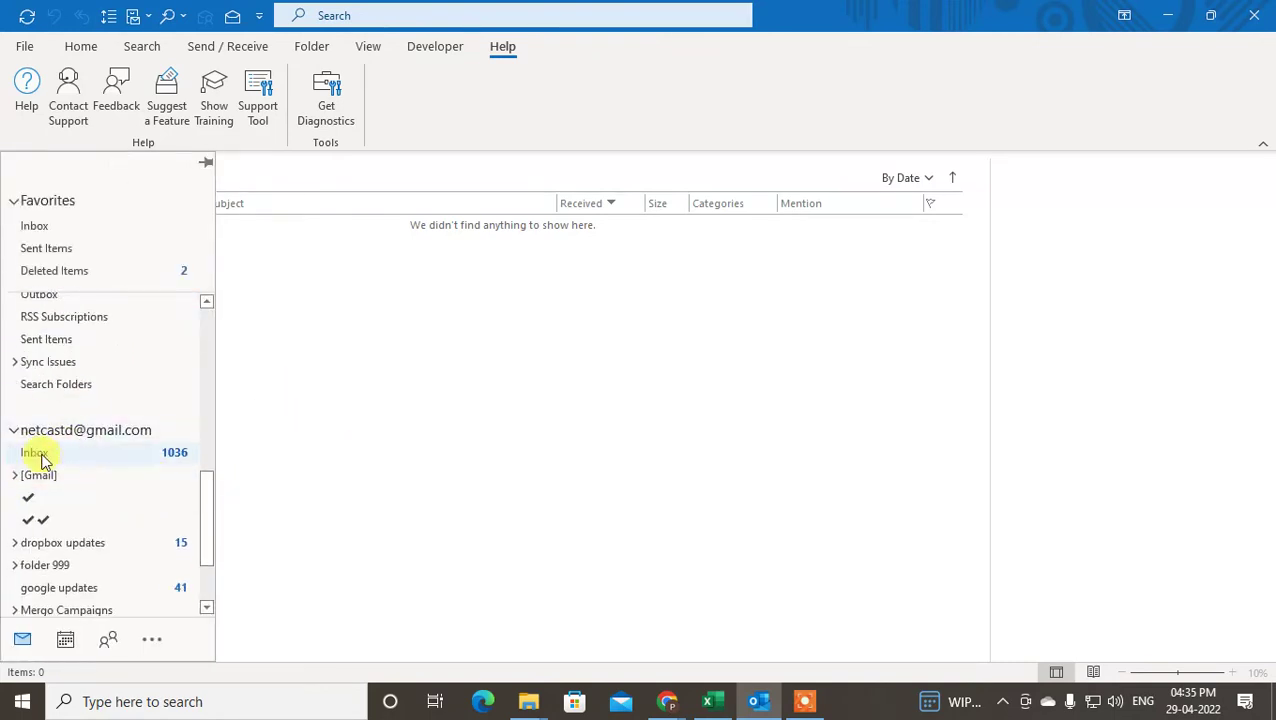
{"action": "scroll", "coordinate": [100, 468], "scroll_direction": "down", "scroll_amount": 1}
{"action": "scroll", "coordinate": [148, 543], "scroll_direction": "up", "scroll_amount": 2}
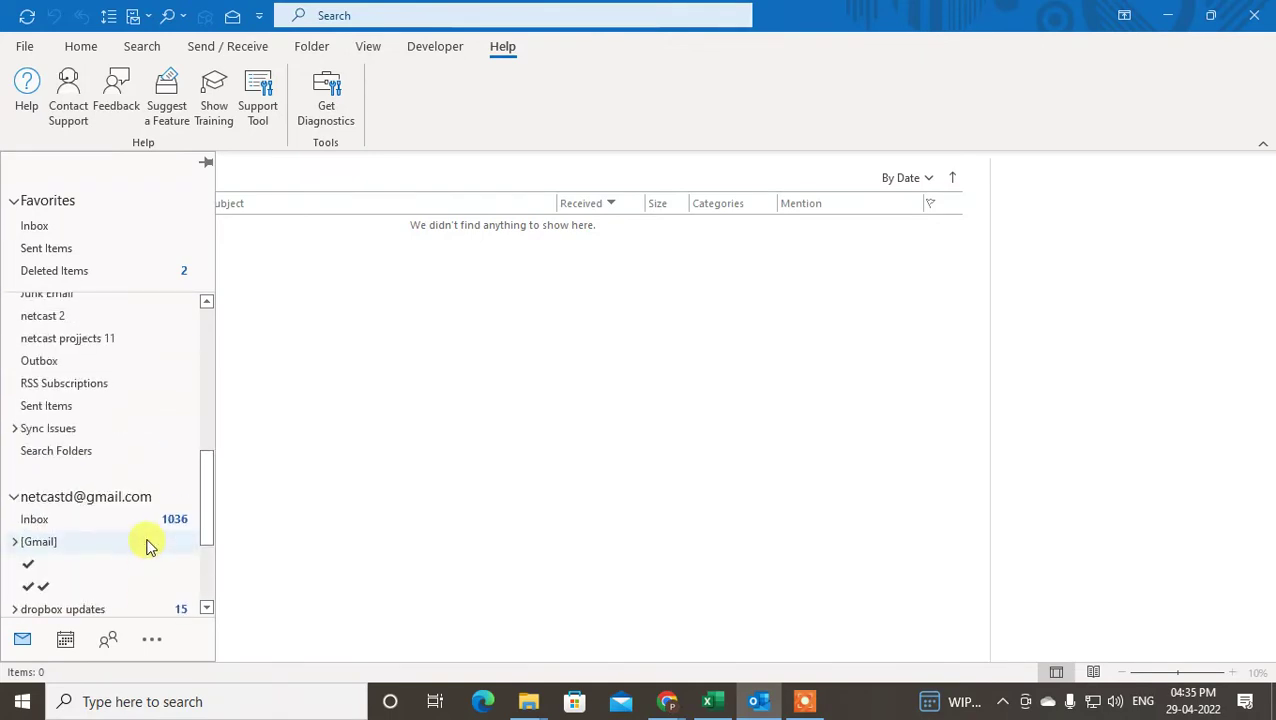
{"action": "scroll", "coordinate": [147, 545], "scroll_direction": "up", "scroll_amount": 3}
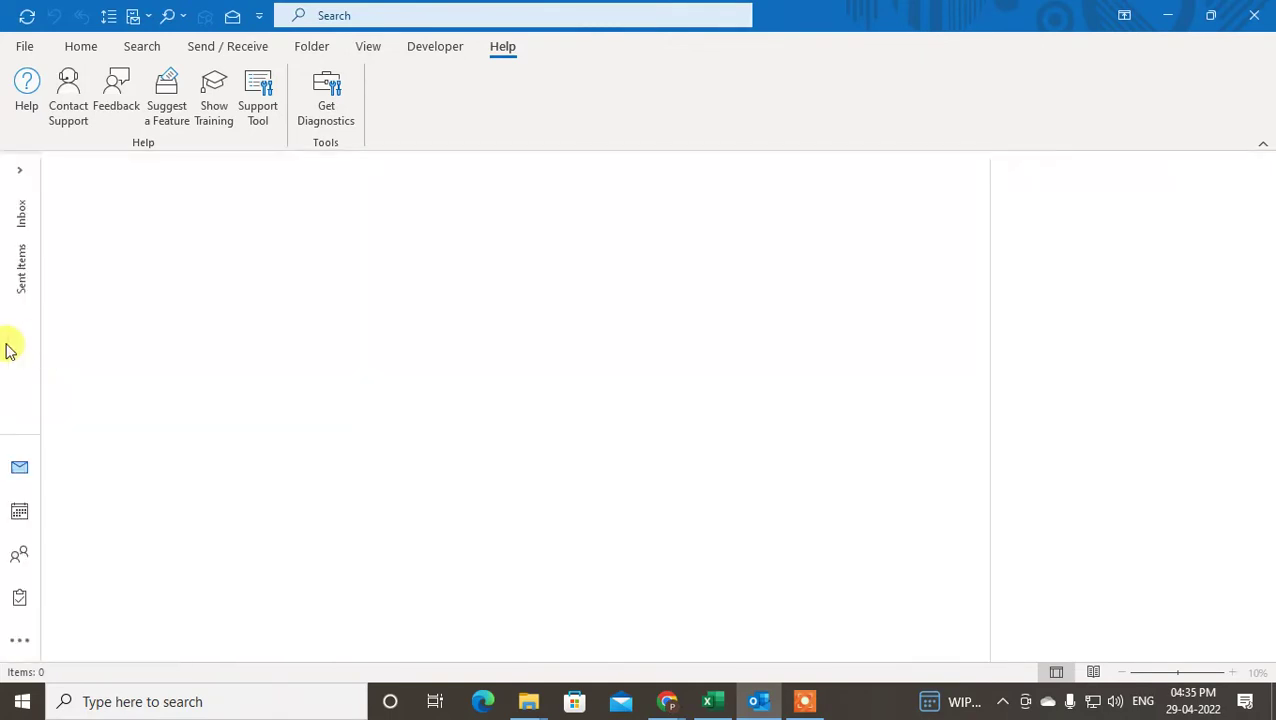
{"action": "left_click", "coordinate": [8, 430]}
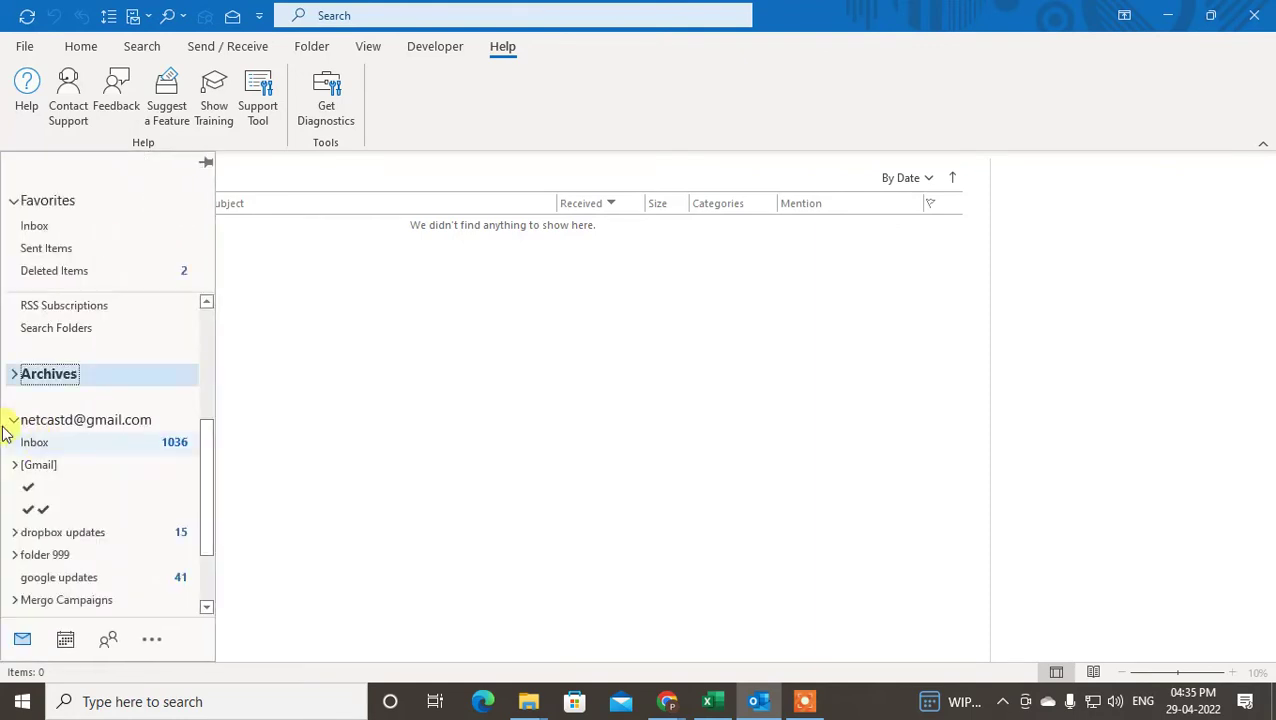
{"action": "left_click", "coordinate": [24, 382]}
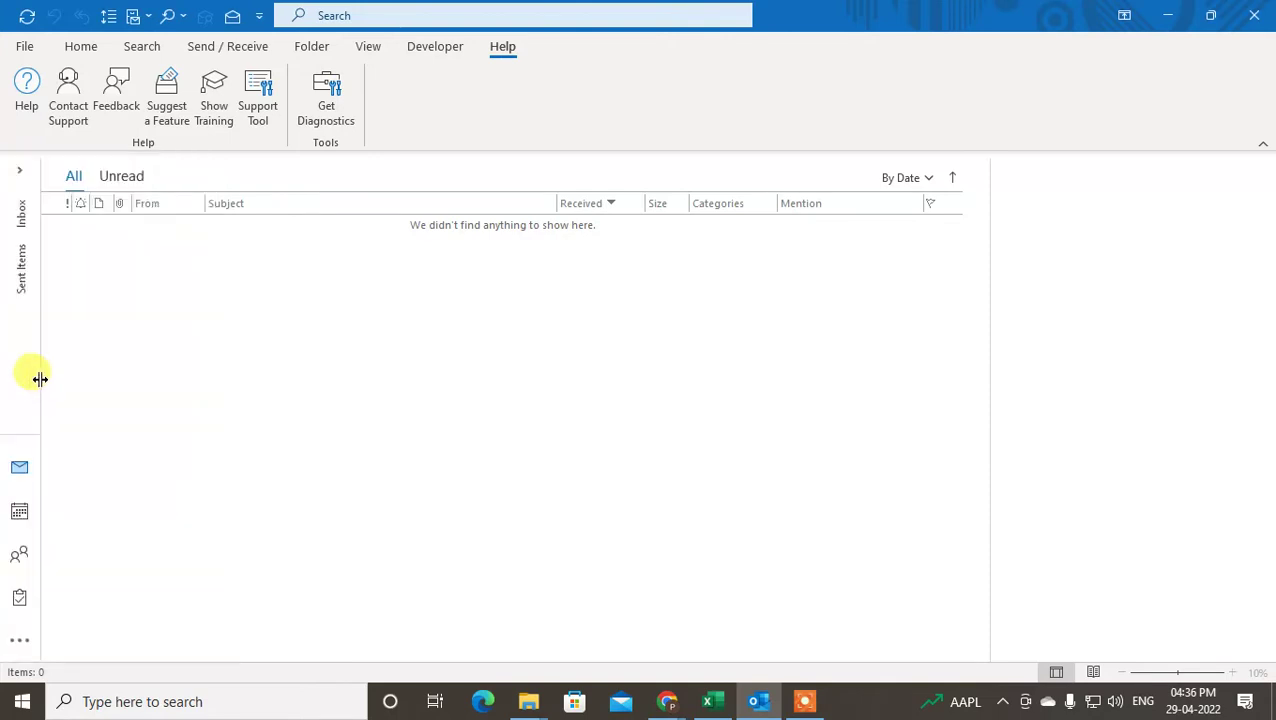
{"action": "left_click", "coordinate": [16, 175]}
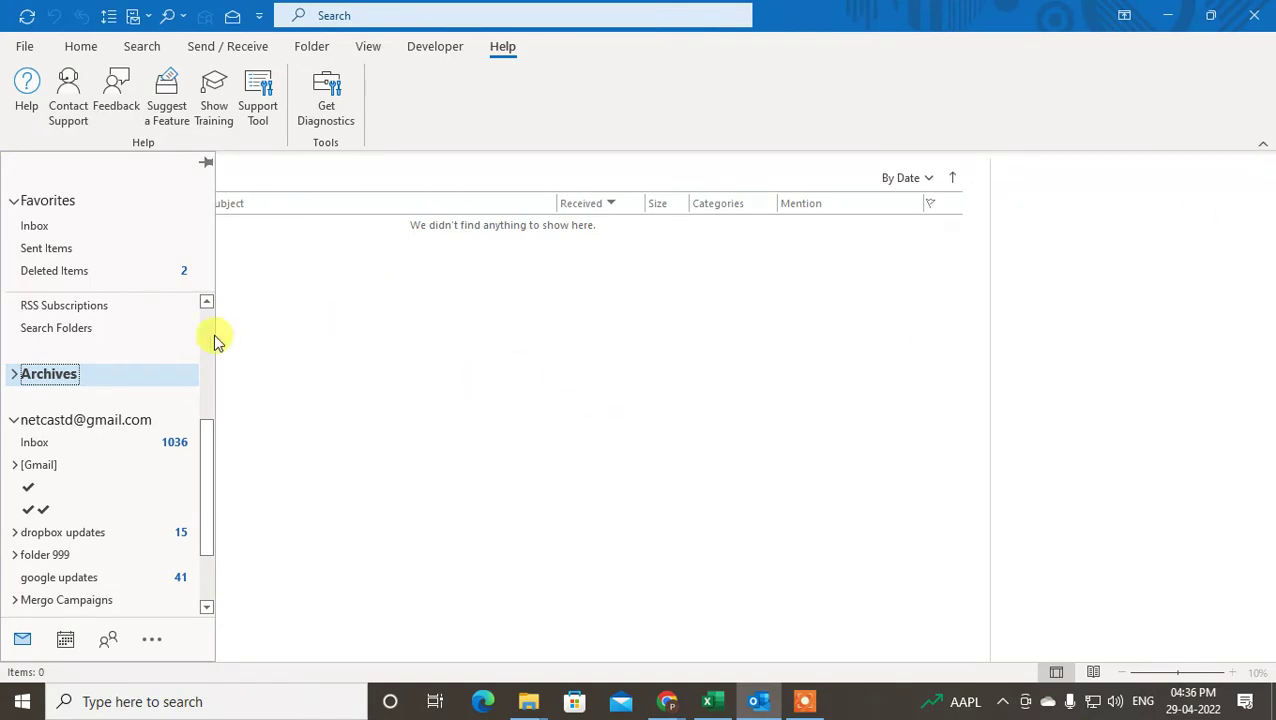
Open Outlook Options on the Advanced page showing the AutoArchive section.
{"action": "left_click", "coordinate": [8, 48]}
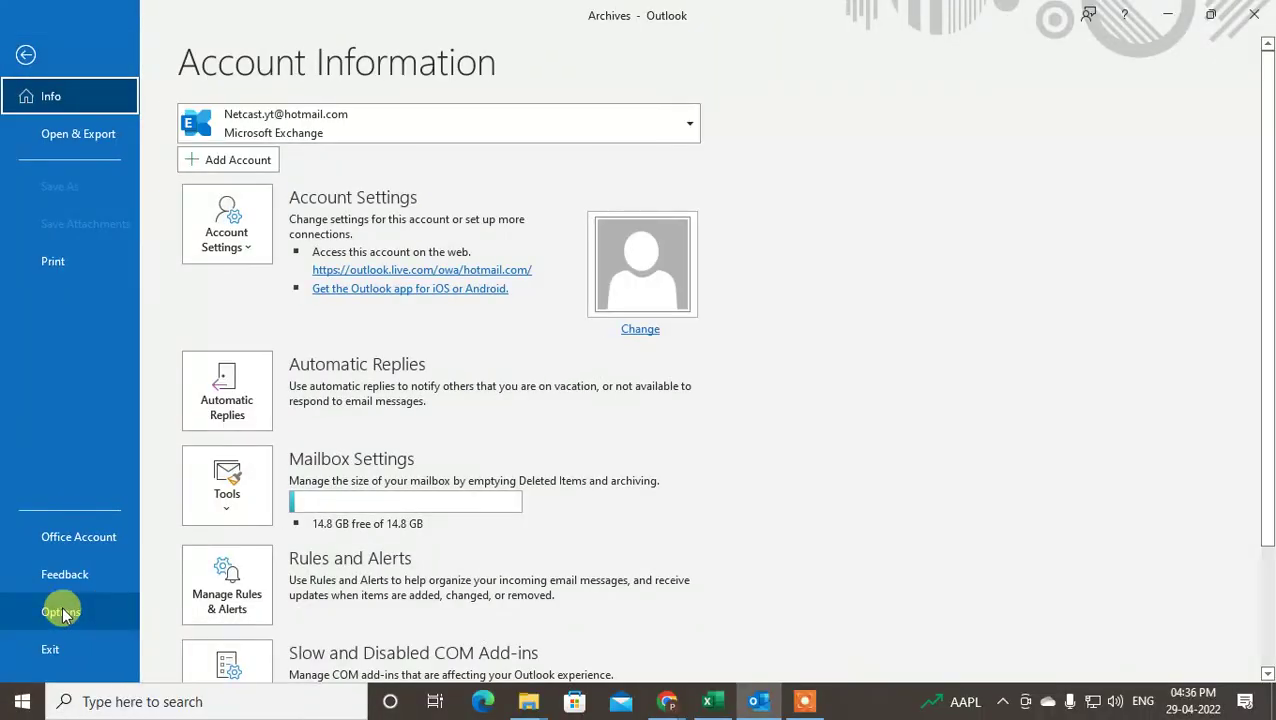
{"action": "left_click", "coordinate": [62, 612]}
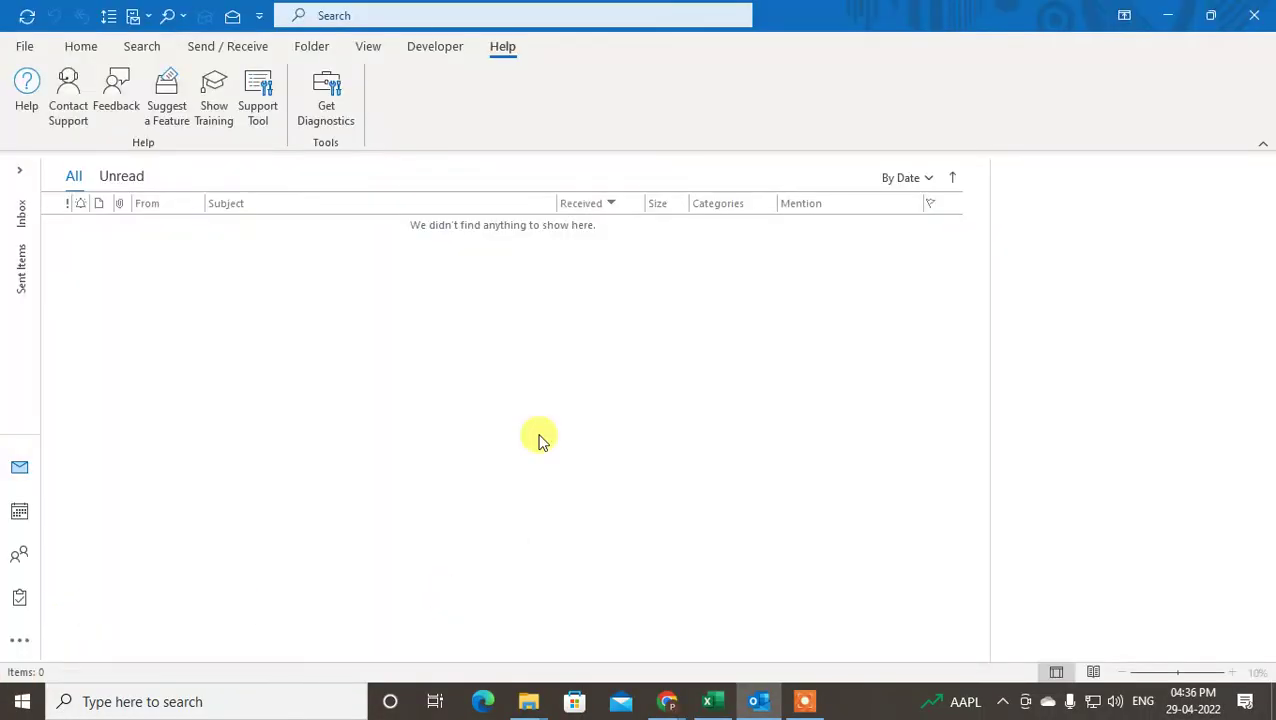
{"action": "key", "text": "alt+f"}
{"action": "key", "text": "t"}
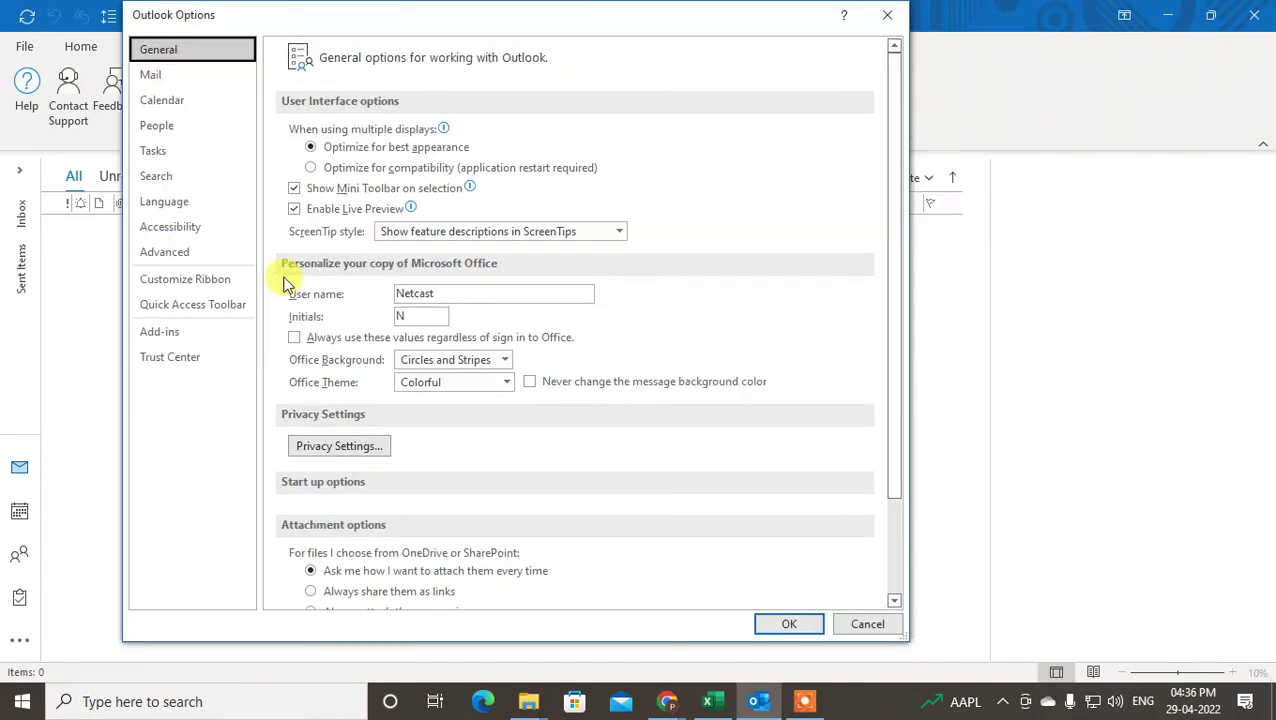
{"action": "left_click", "coordinate": [168, 253]}
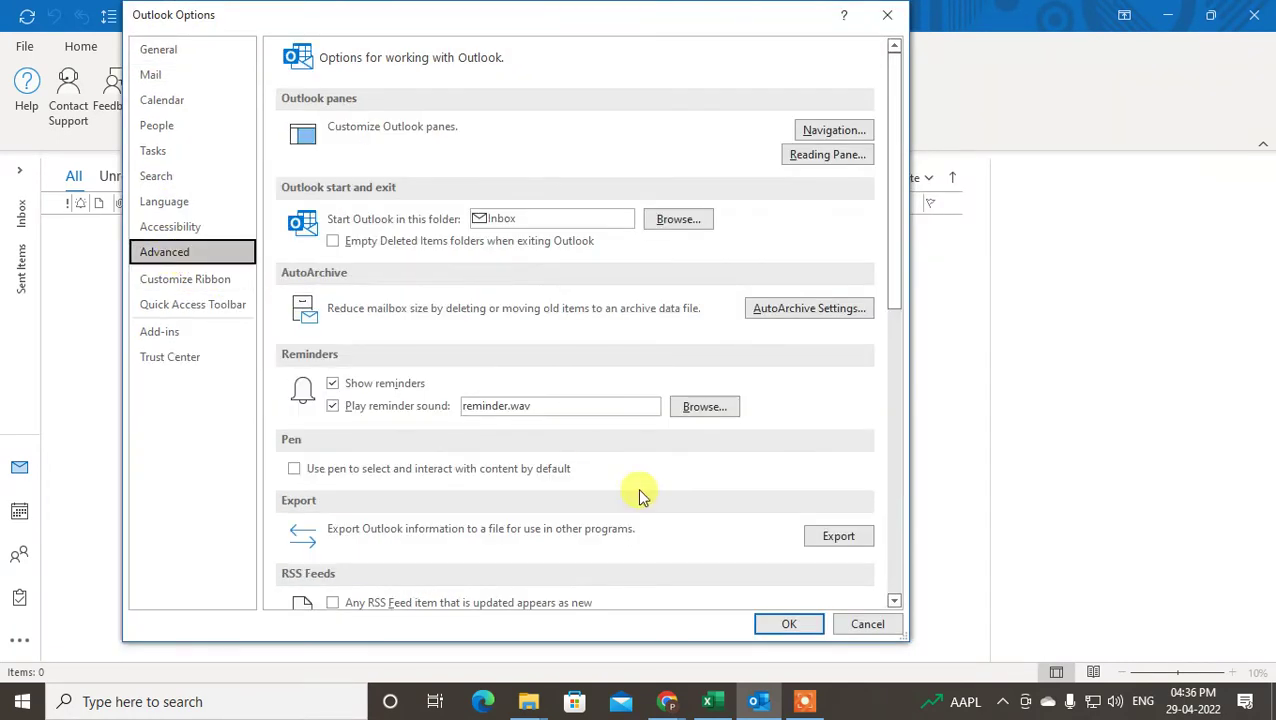
{"action": "scroll", "coordinate": [643, 495], "scroll_direction": "down", "scroll_amount": 1}
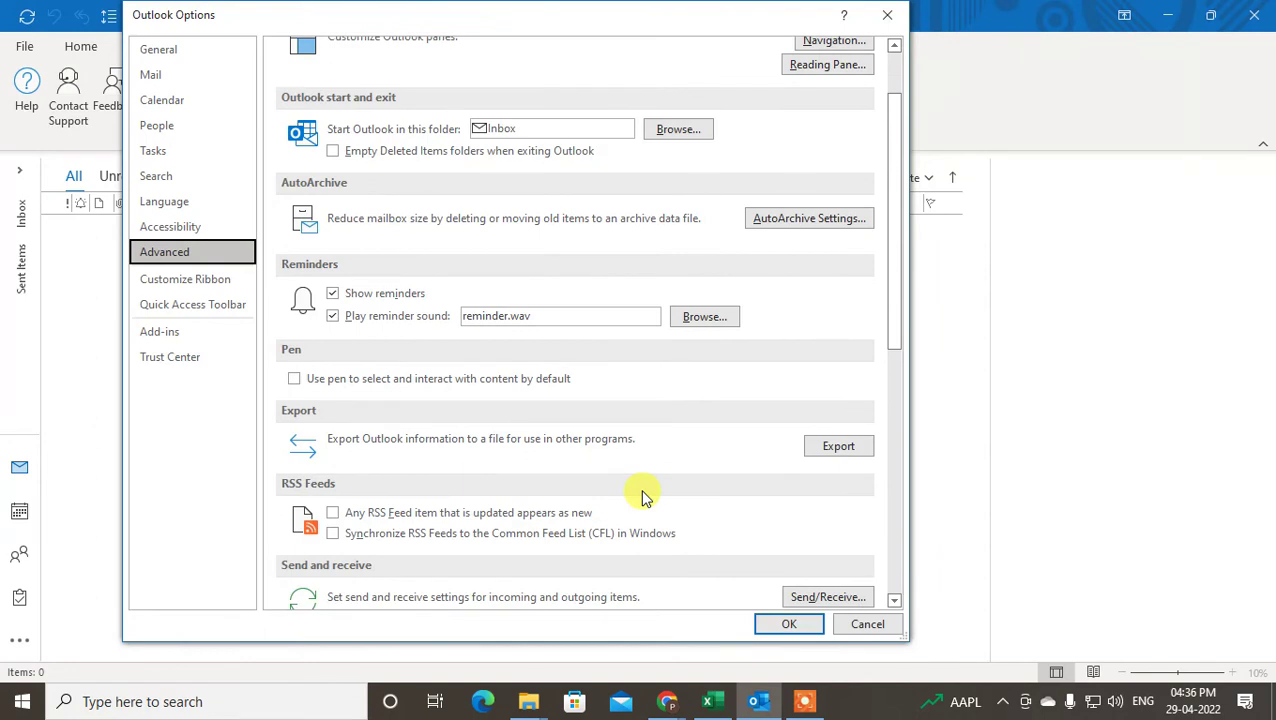
{"action": "scroll", "coordinate": [643, 495], "scroll_direction": "up", "scroll_amount": 1}
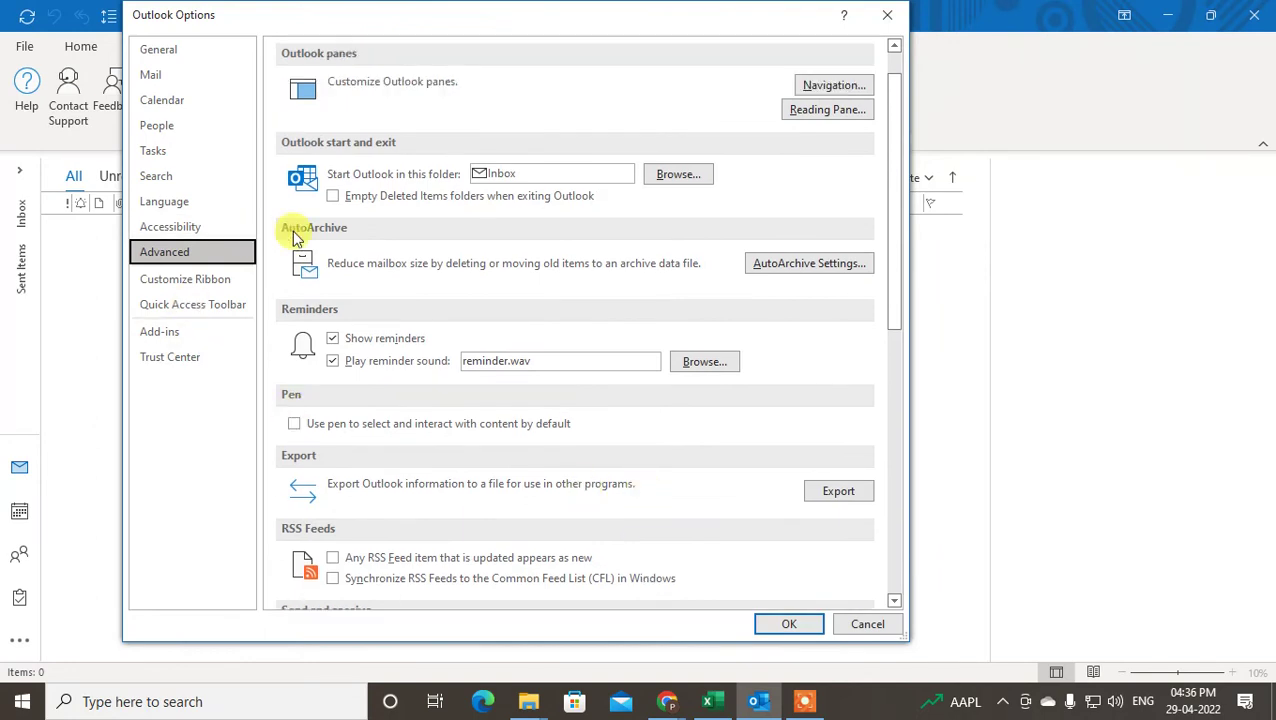
Open AutoArchive settings and edit the 'Move old items to' path ending Outlook Files\archive.pst.
{"action": "left_click", "coordinate": [792, 263]}
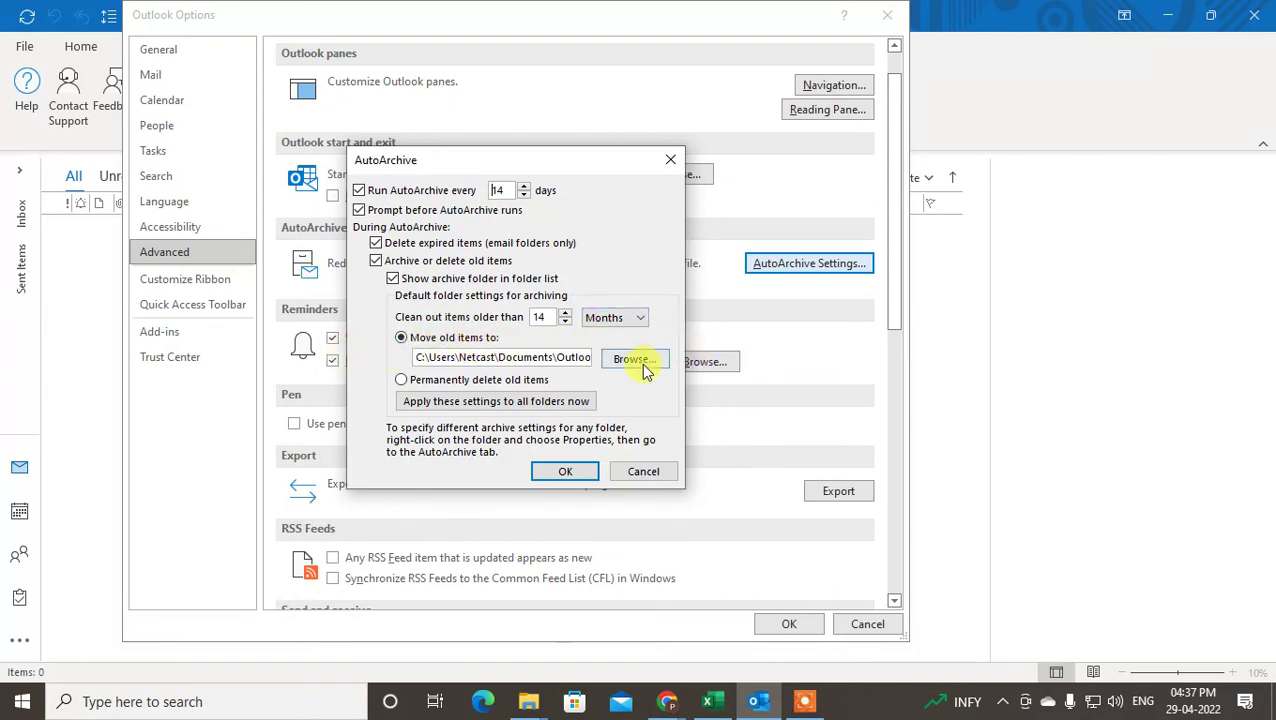
{"action": "left_click", "coordinate": [566, 356]}
{"action": "key", "text": "Right"}
{"action": "key", "text": "Right"}
{"action": "key", "text": "Right"}
{"action": "key", "text": "Right"}
{"action": "key", "text": "Right"}
{"action": "key", "text": "Right"}
{"action": "key", "text": "Right"}
{"action": "key", "text": "Right"}
{"action": "key", "text": "Right"}
{"action": "key", "text": "Right"}
{"action": "key", "text": "Right"}
{"action": "key", "text": "Right"}
{"action": "key", "text": "Right"}
{"action": "key", "text": "Right"}
{"action": "key", "text": "Right"}
{"action": "key", "text": "Right"}
{"action": "key", "text": "Right"}
{"action": "key", "text": "Right"}
{"action": "key", "text": "Right"}
{"action": "key", "text": "Right"}
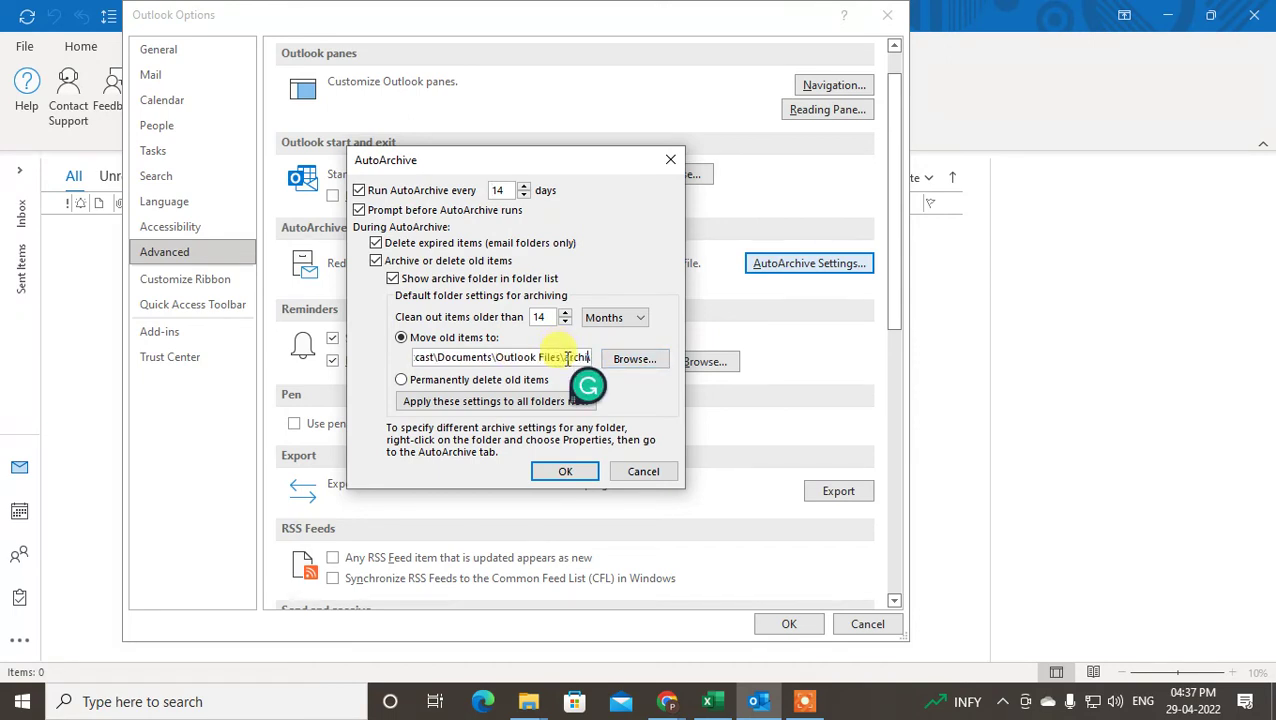
{"action": "key", "text": "Right"}
{"action": "key", "text": "Right"}
{"action": "key", "text": "Right"}
{"action": "key", "text": "Right"}
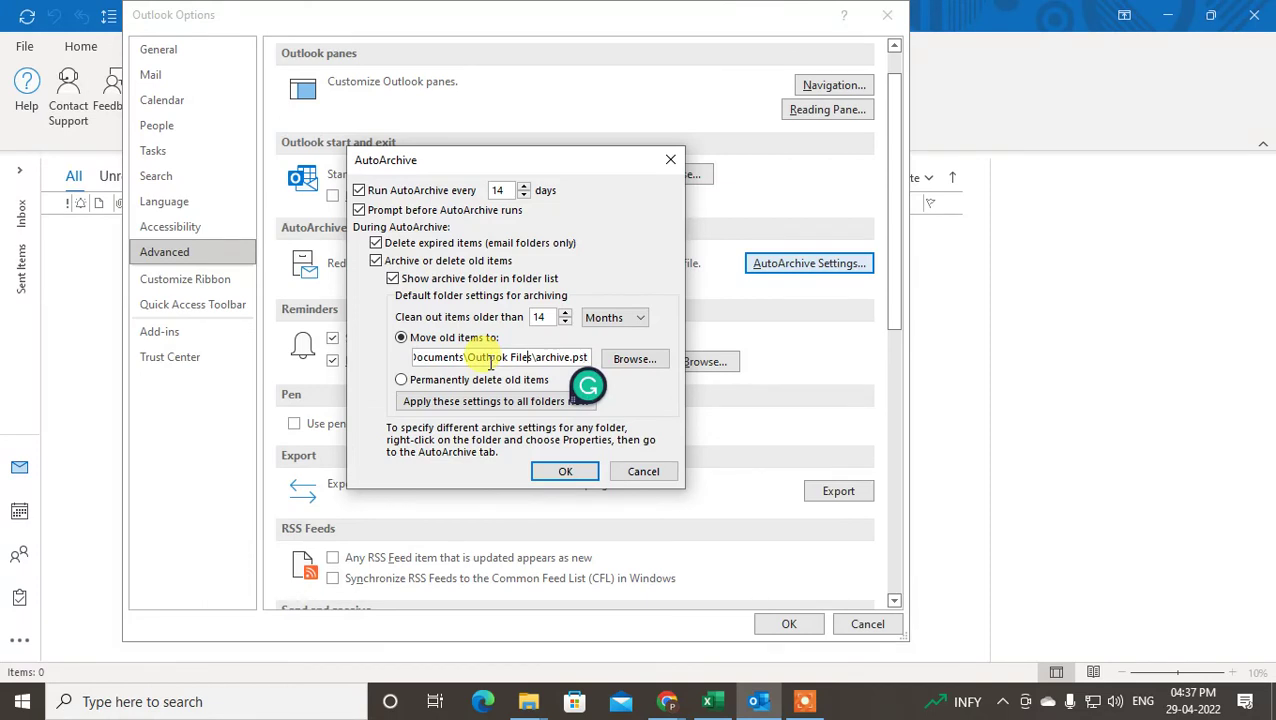
{"action": "key", "text": "Left"}
{"action": "key", "text": "Left"}
{"action": "key", "text": "Left"}
{"action": "key", "text": "Left"}
{"action": "key", "text": "Left"}
{"action": "key", "text": "Left"}
{"action": "key", "text": "Left"}
{"action": "key", "text": "Left"}
{"action": "key", "text": "Left"}
{"action": "key", "text": "Left"}
{"action": "key", "text": "Left"}
{"action": "key", "text": "Left"}
{"action": "key", "text": "Left"}
{"action": "key", "text": "Left"}
{"action": "key", "text": "Left"}
{"action": "key", "text": "Left"}
{"action": "key", "text": "Left"}
{"action": "key", "text": "Left"}
{"action": "key", "text": "Left"}
{"action": "key", "text": "Left"}
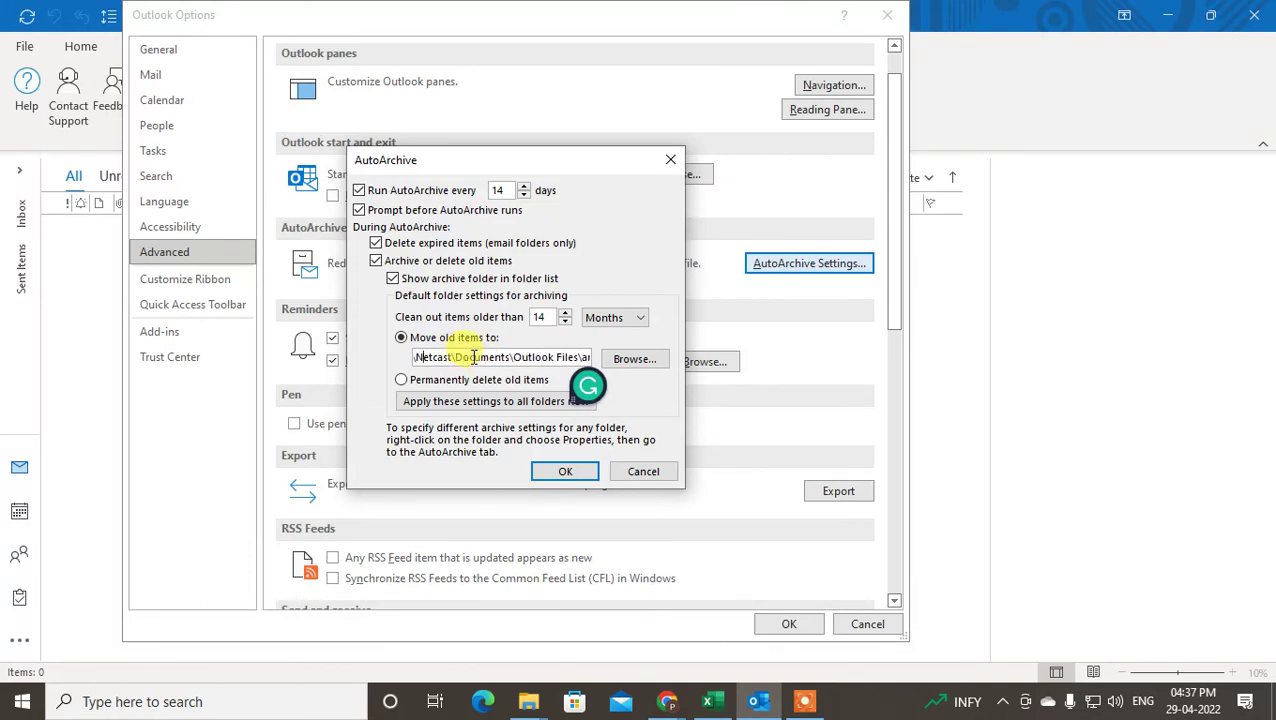
{"action": "key", "text": "Right"}
{"action": "key", "text": "Right"}
{"action": "key", "text": "Right"}
{"action": "key", "text": "Right"}
{"action": "key", "text": "Right"}
{"action": "key", "text": "Right"}
{"action": "key", "text": "Right"}
{"action": "key", "text": "Right"}
{"action": "key", "text": "Right"}
{"action": "key", "text": "Right"}
{"action": "key", "text": "Right"}
{"action": "key", "text": "Right"}
{"action": "key", "text": "Right"}
{"action": "key", "text": "Right"}
{"action": "key", "text": "Right"}
{"action": "key", "text": "Right"}
{"action": "key", "text": "Right"}
{"action": "key", "text": "Right"}
{"action": "key", "text": "Right"}
{"action": "key", "text": "Right"}
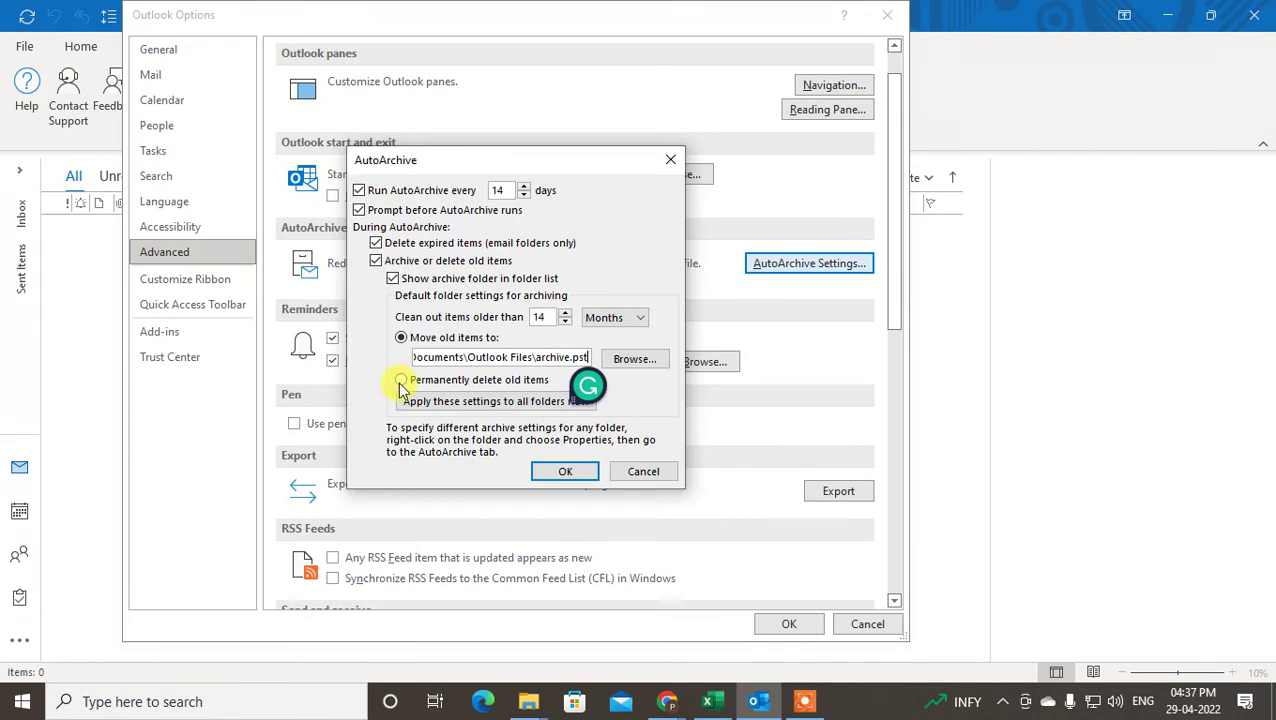
Dismiss the invalid file name error and cancel both AutoArchive and Outlook Options.
{"action": "left_click", "coordinate": [565, 474]}
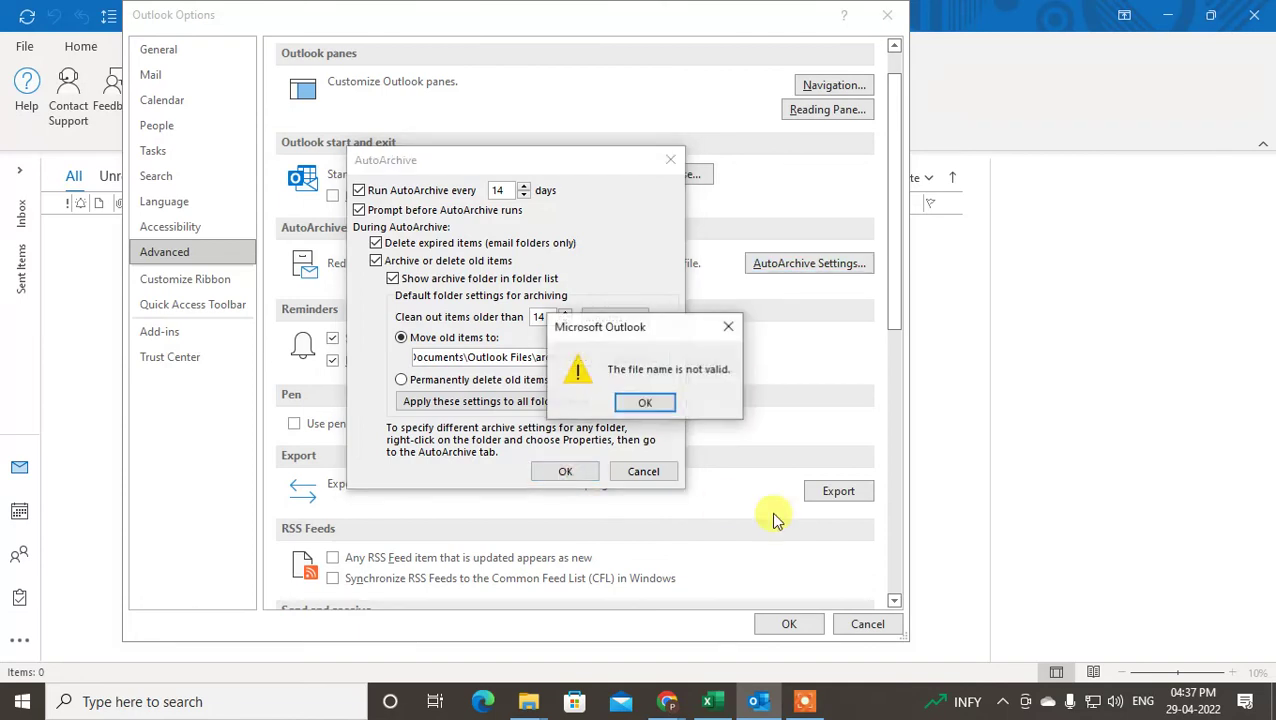
{"action": "left_click", "coordinate": [729, 329]}
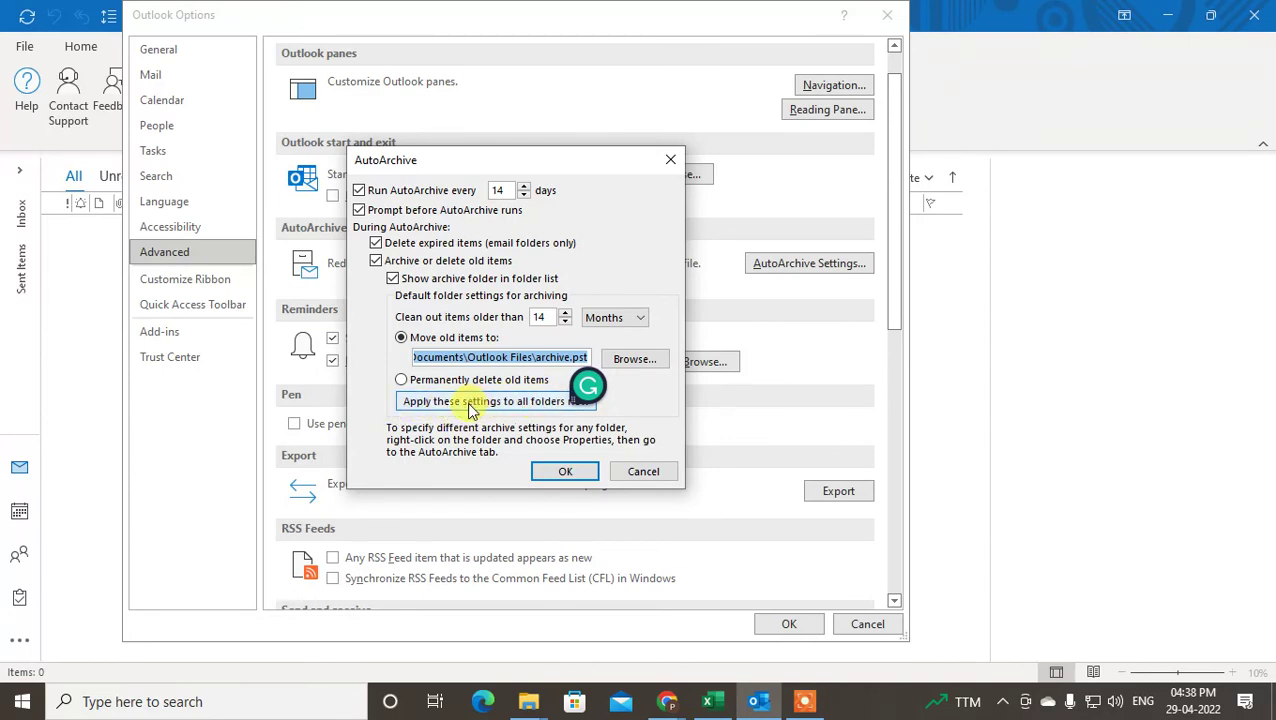
{"action": "left_click_drag", "start_coordinate": [455, 167], "coordinate": [476, 111]}
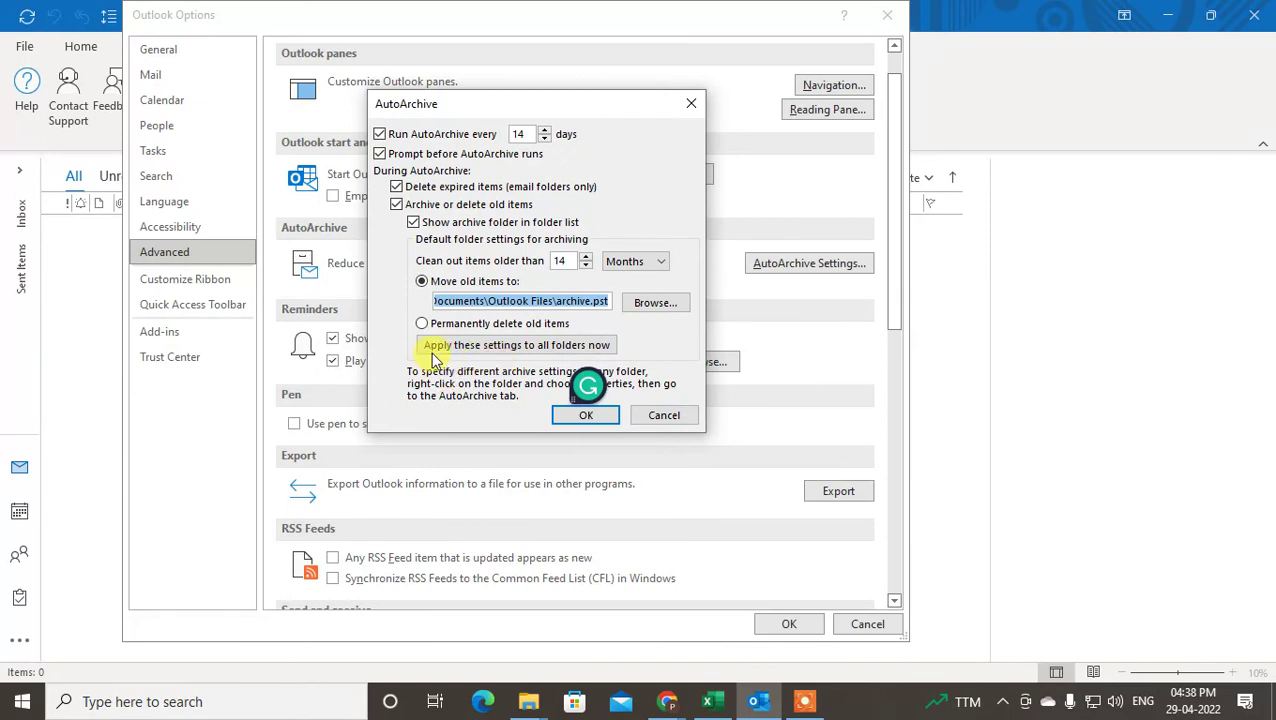
{"action": "left_click_drag", "start_coordinate": [607, 105], "coordinate": [594, 80]}
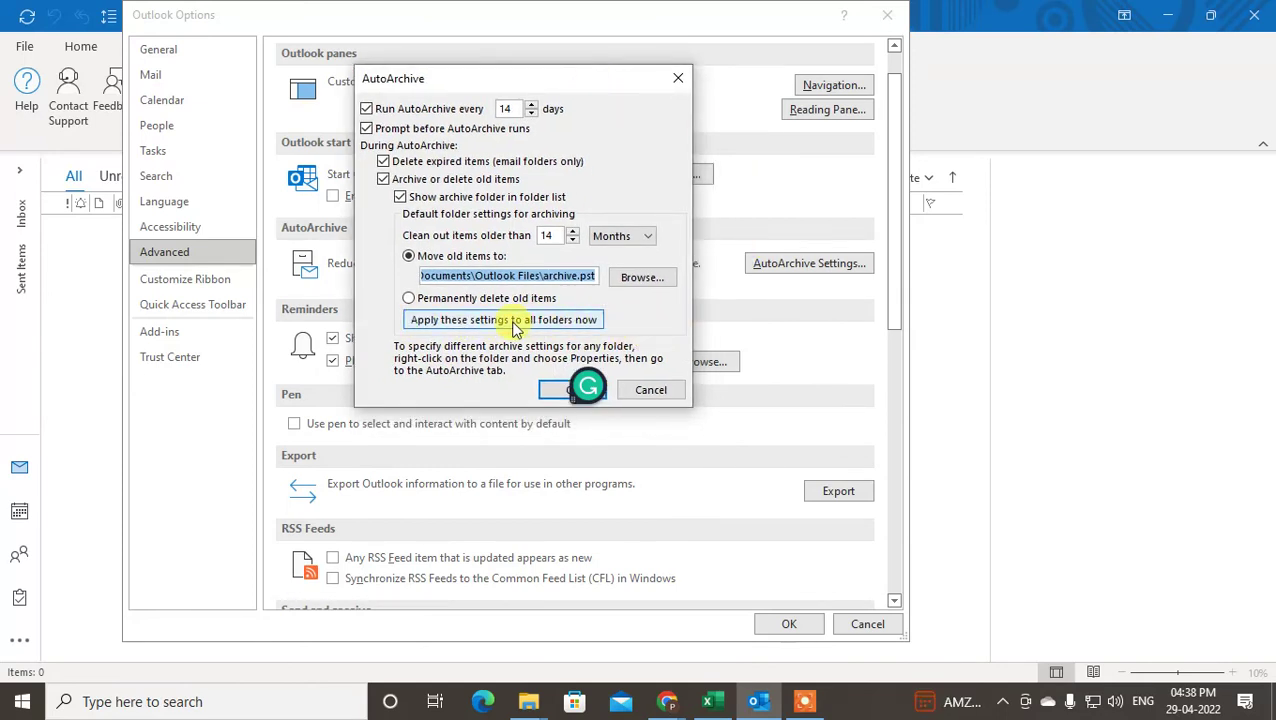
{"action": "left_click_drag", "start_coordinate": [559, 74], "coordinate": [487, 77]}
{"action": "left_click", "coordinate": [557, 389]}
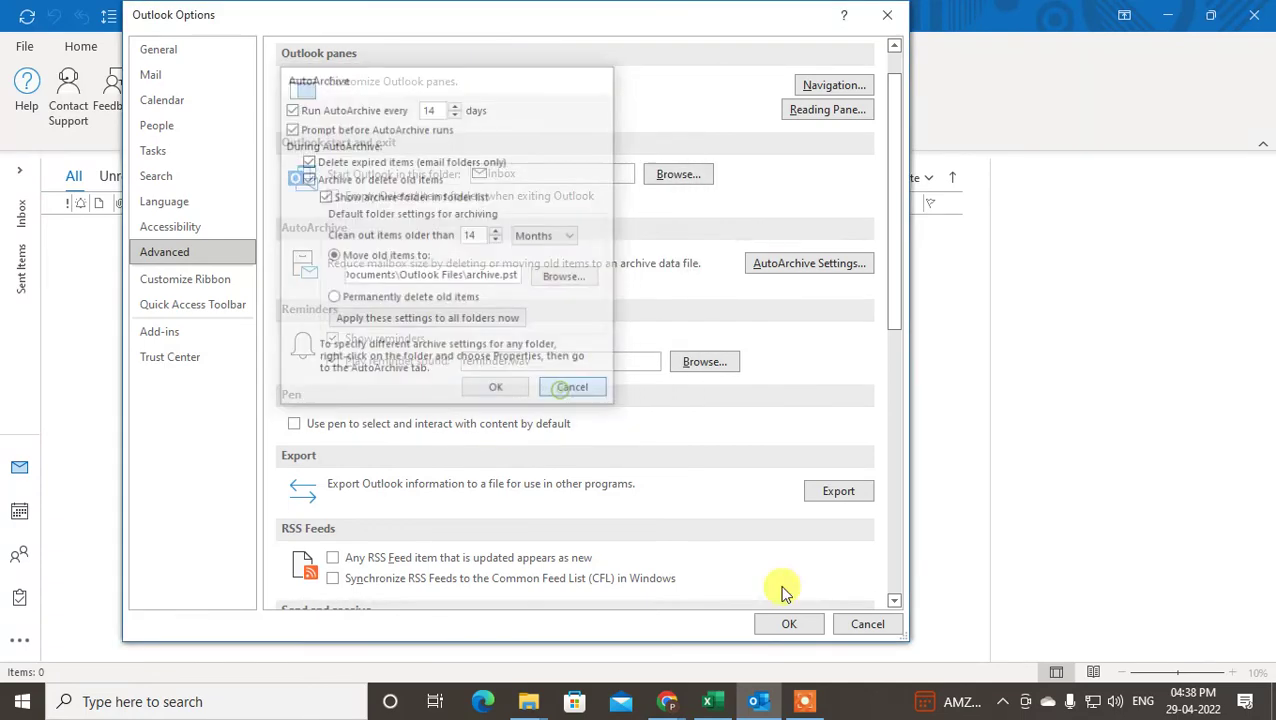
{"action": "left_click", "coordinate": [866, 624]}
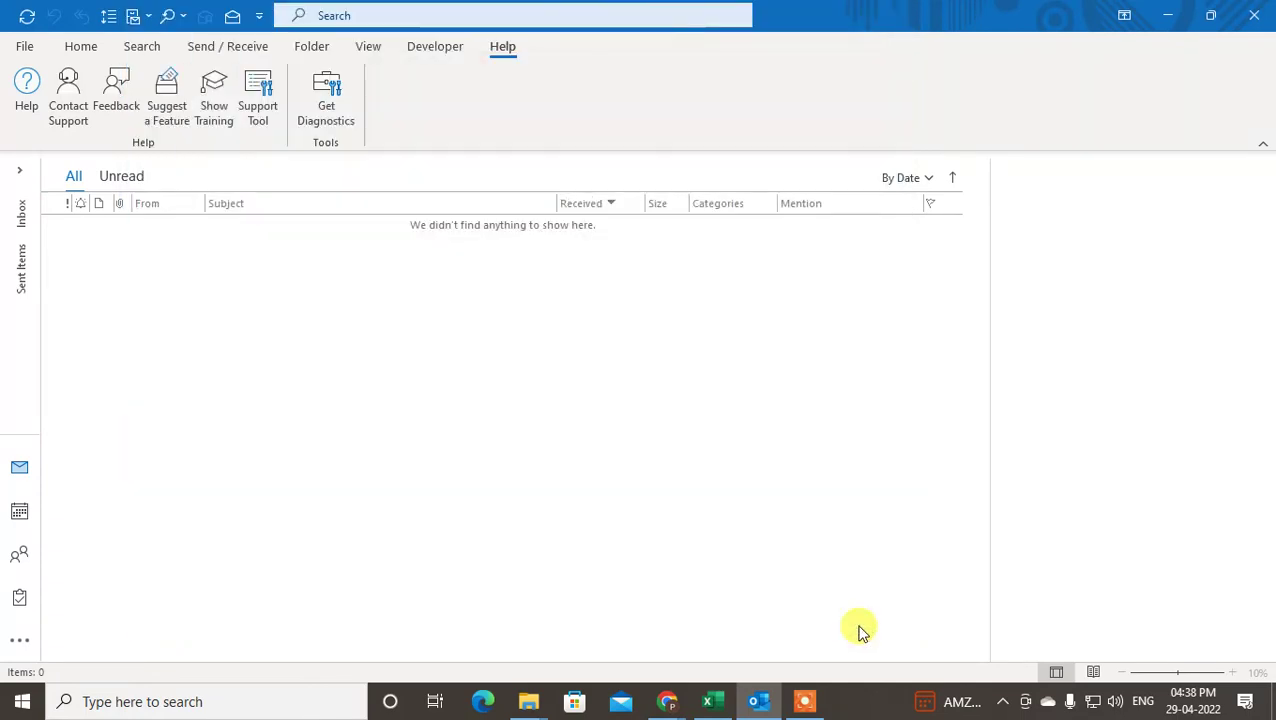
Open Properties for the google updates folder from the folder pane.
{"action": "left_click", "coordinate": [25, 46]}
{"action": "left_click", "coordinate": [23, 35]}
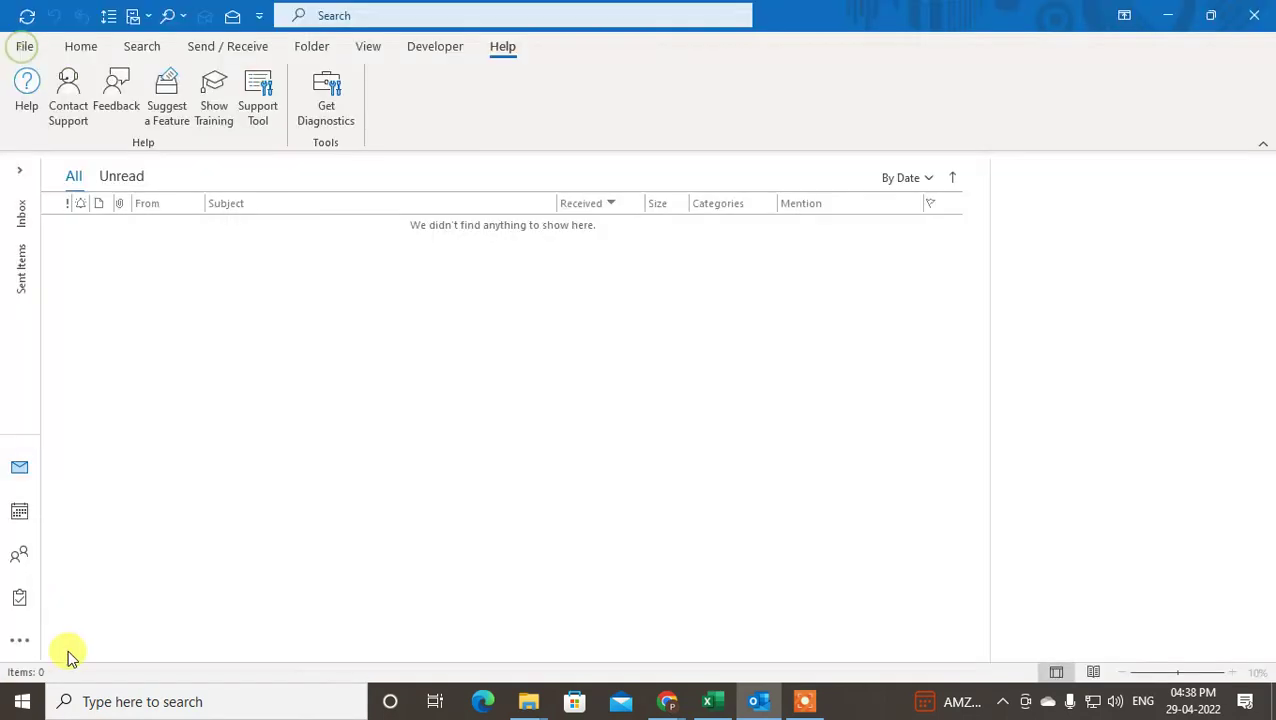
{"action": "left_click", "coordinate": [21, 180]}
{"action": "scroll", "coordinate": [80, 470], "scroll_direction": "down", "scroll_amount": 1}
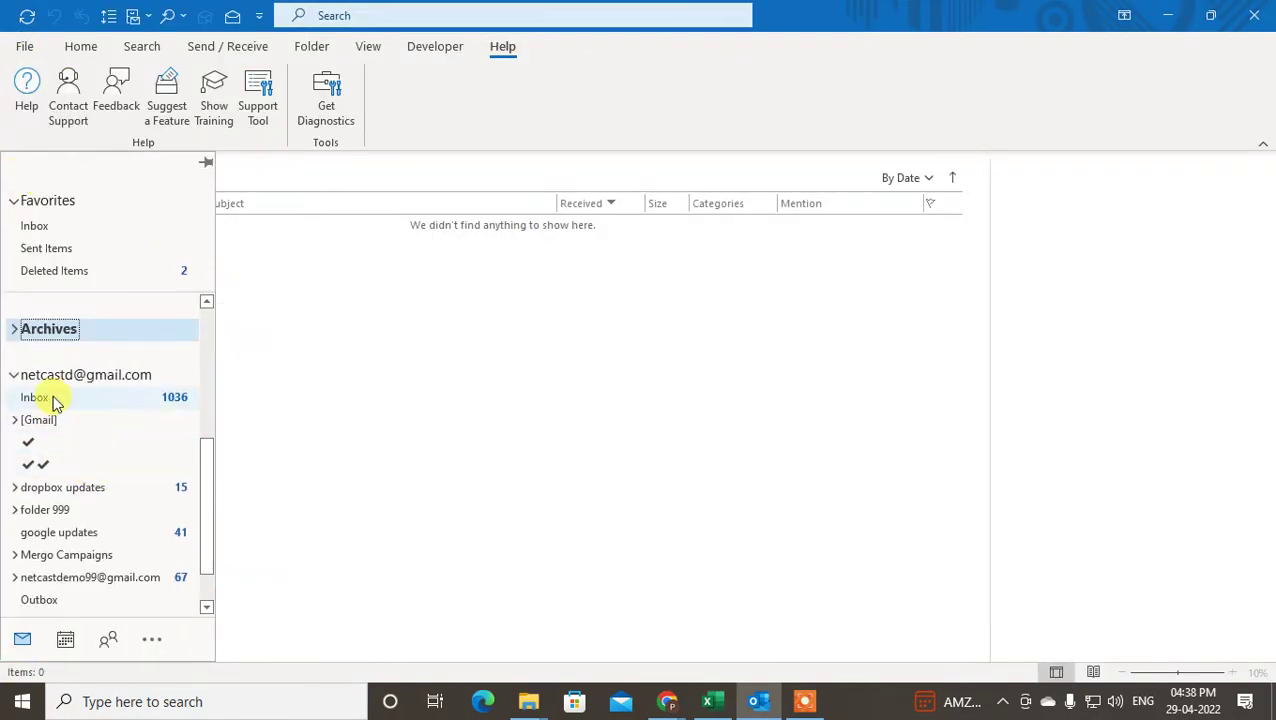
{"action": "scroll", "coordinate": [62, 405], "scroll_direction": "down", "scroll_amount": 2}
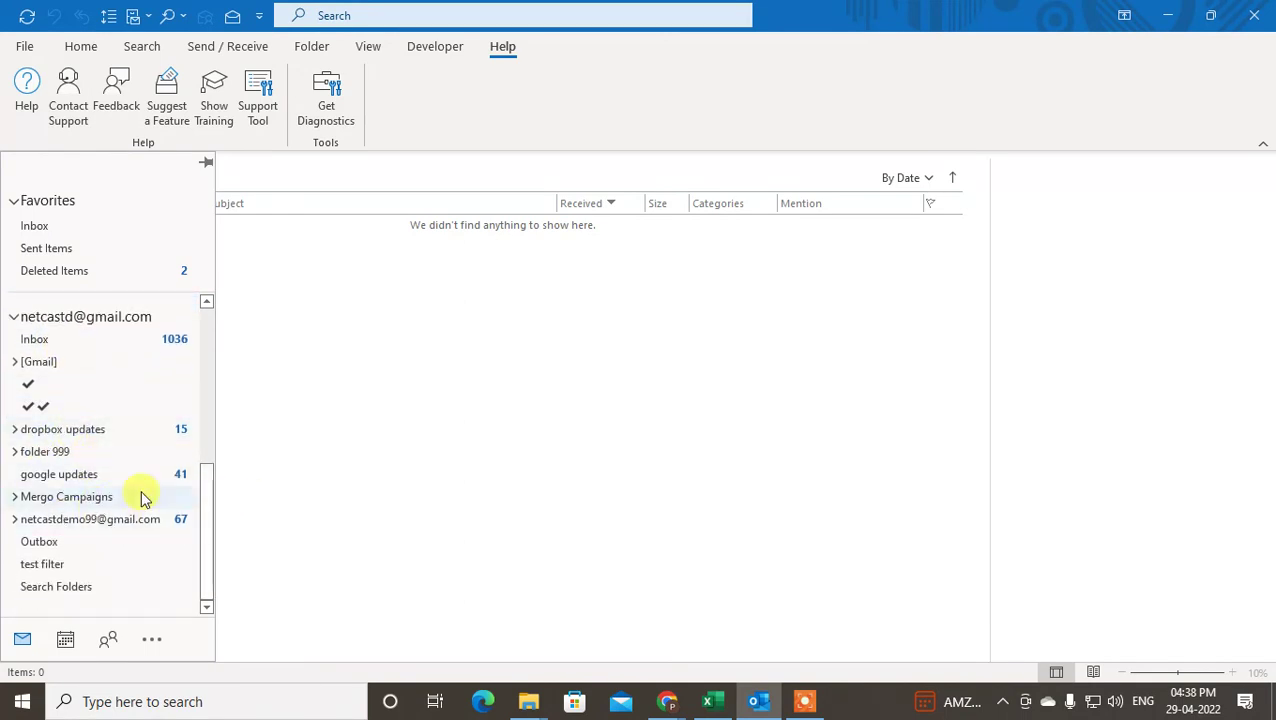
{"action": "right_click", "coordinate": [88, 477]}
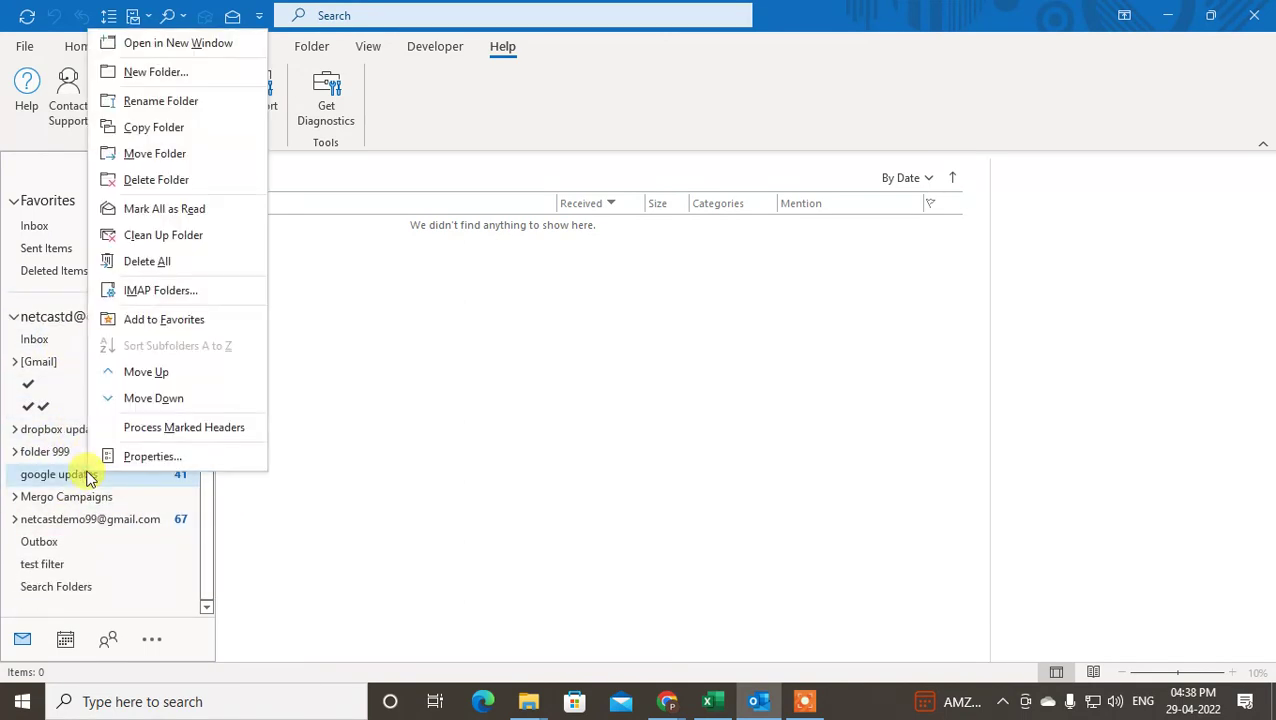
{"action": "left_click", "coordinate": [128, 457]}
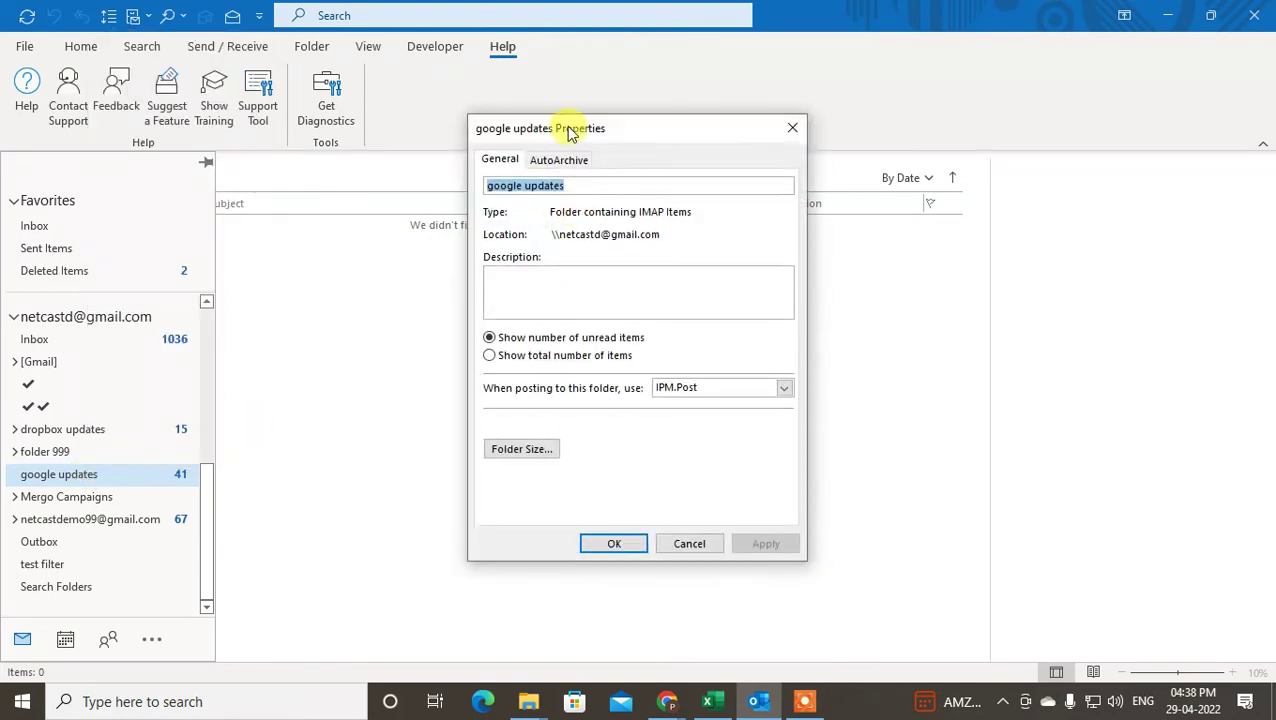
Give google updates its own AutoArchive rule moving items older than 3 Months to a file.
{"action": "left_click", "coordinate": [563, 162]}
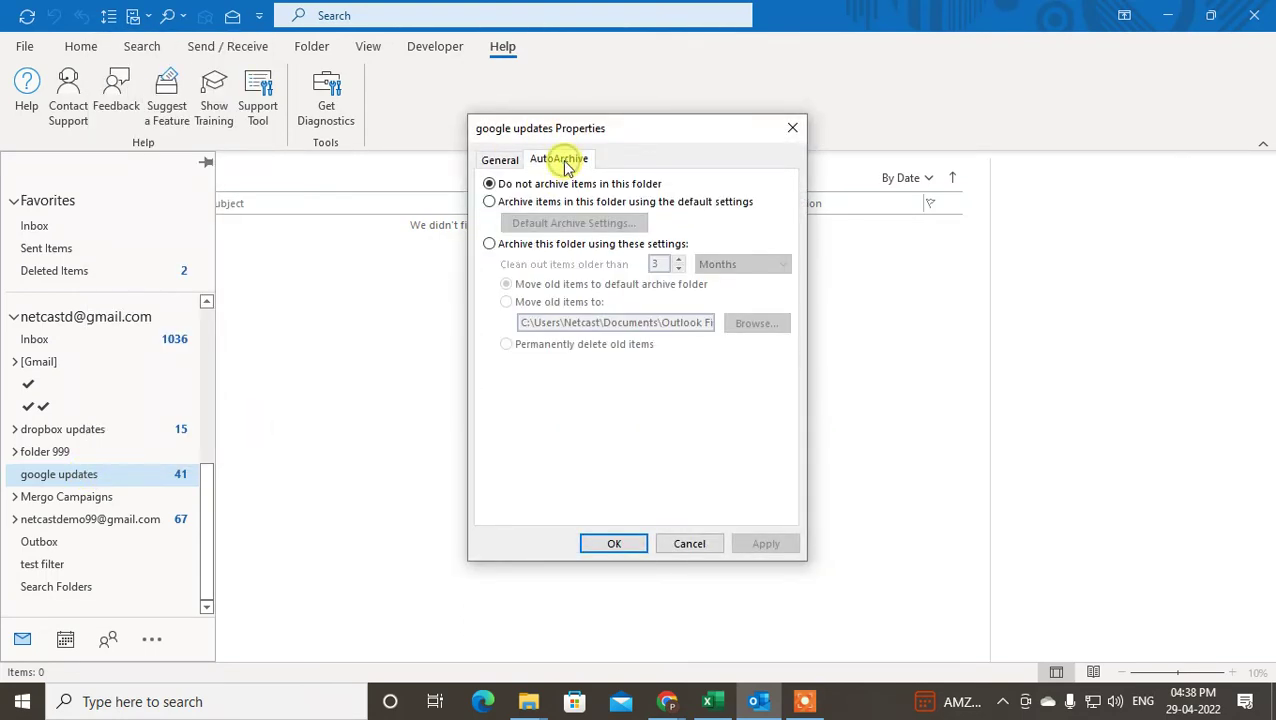
{"action": "left_click", "coordinate": [489, 202]}
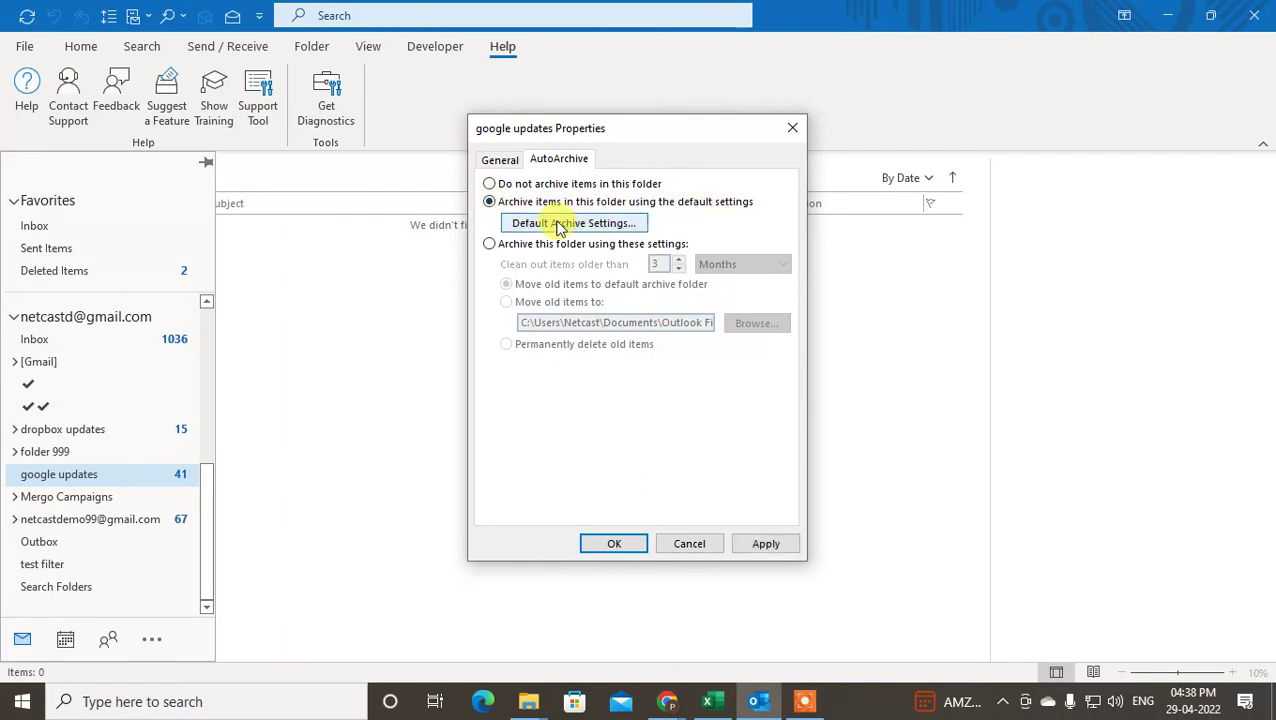
{"action": "left_click", "coordinate": [560, 224]}
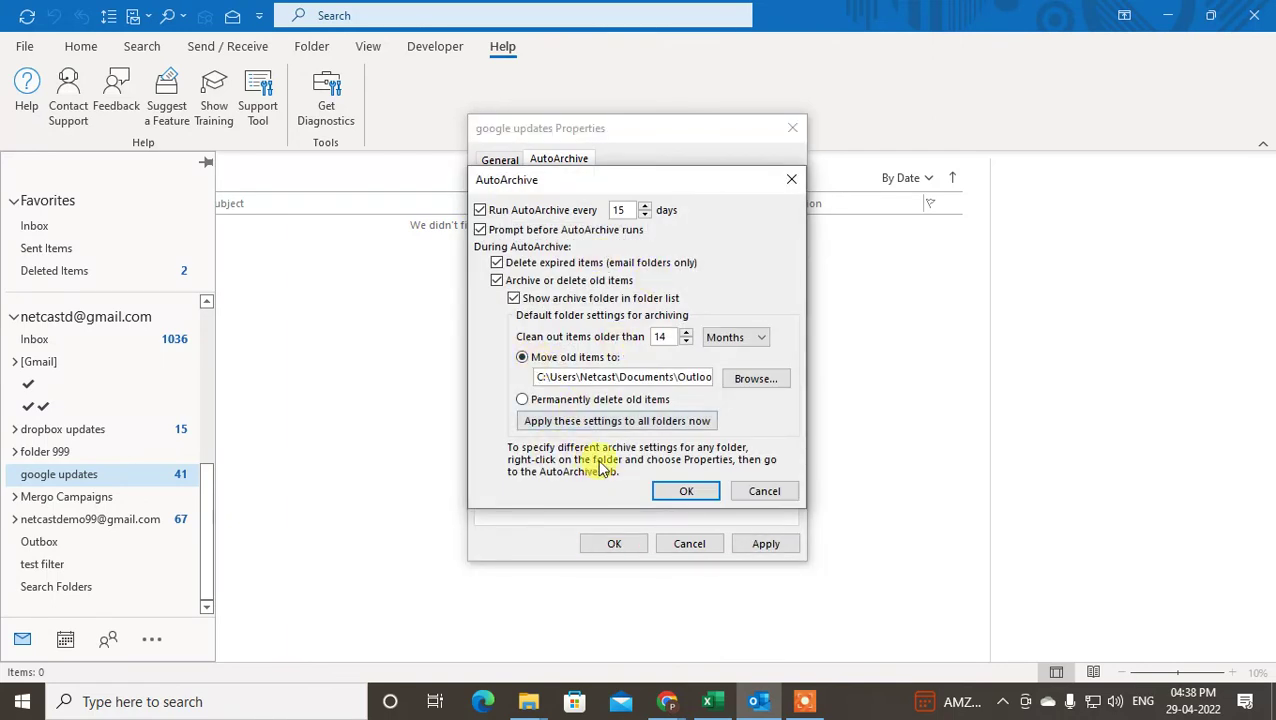
{"action": "left_click", "coordinate": [762, 490]}
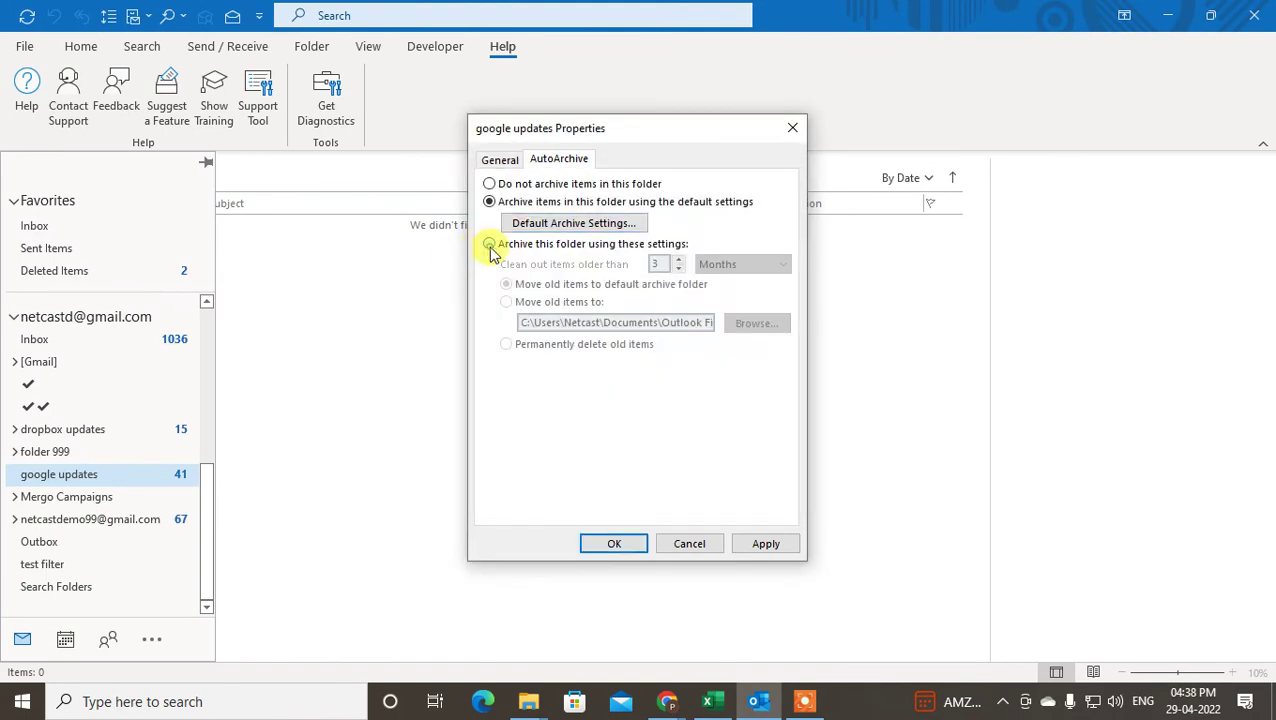
{"action": "left_click", "coordinate": [489, 246]}
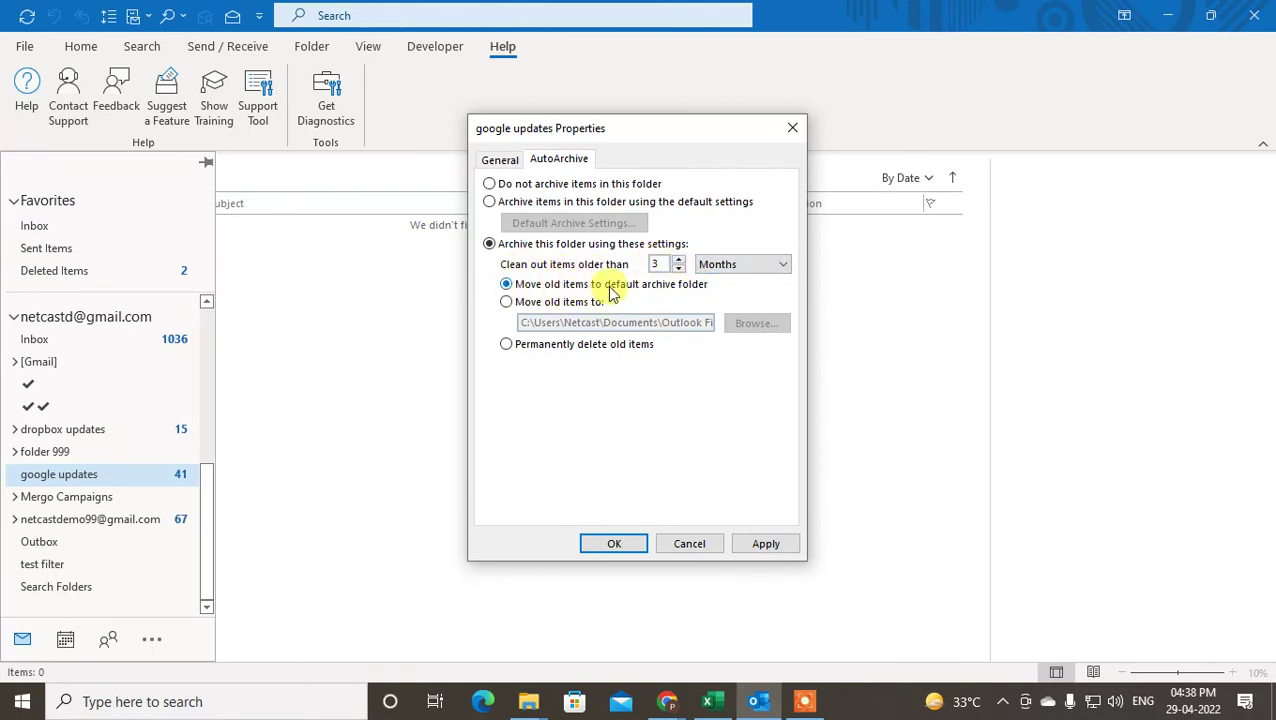
{"action": "left_click", "coordinate": [507, 302]}
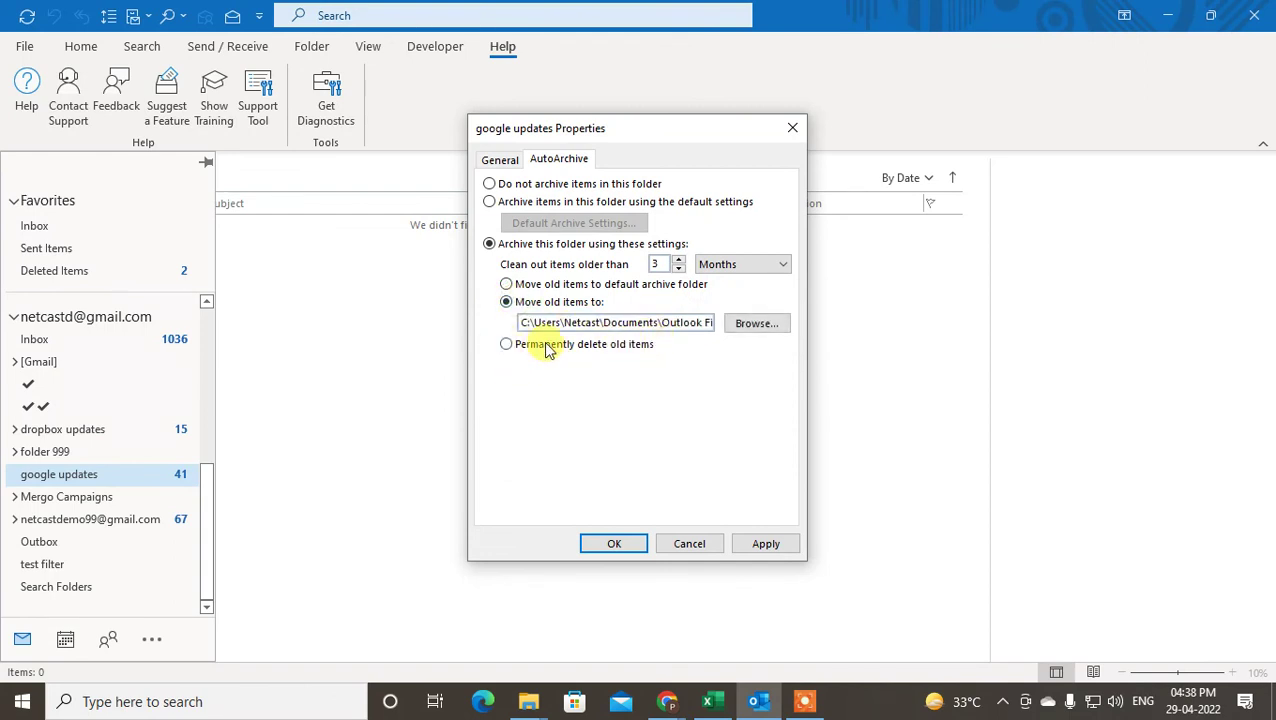
{"action": "left_click", "coordinate": [504, 345]}
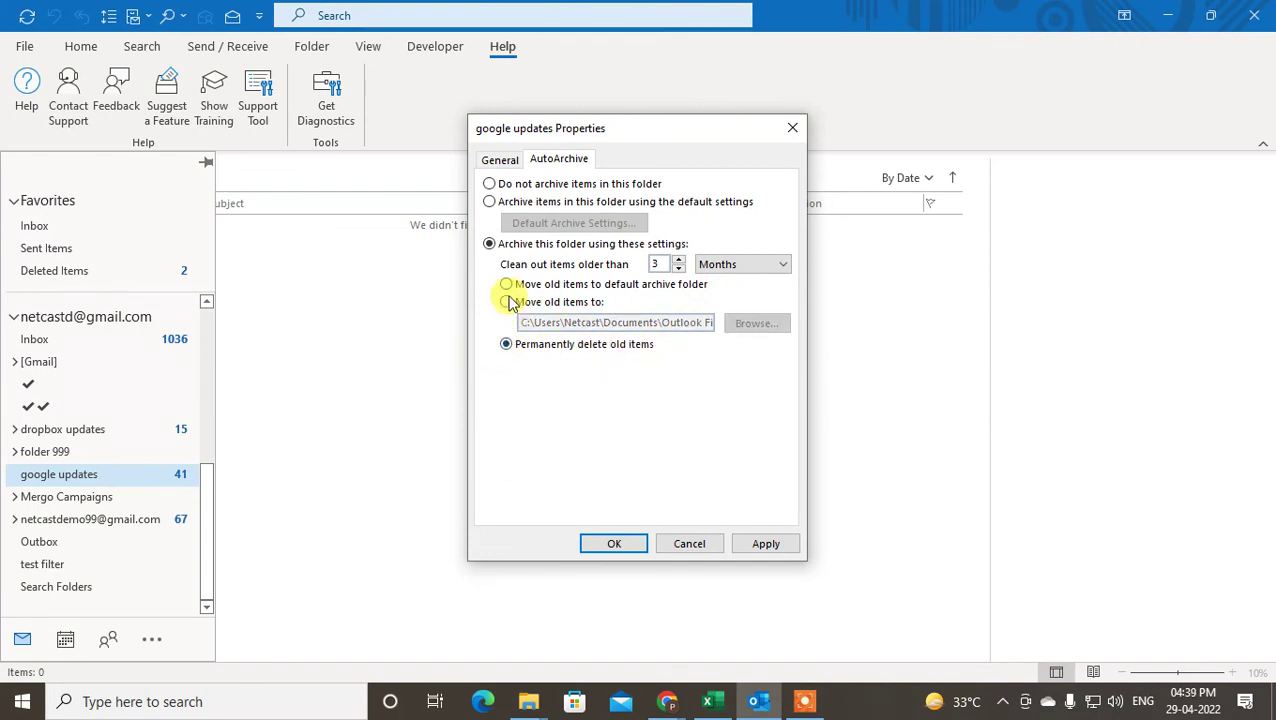
{"action": "left_click", "coordinate": [507, 302]}
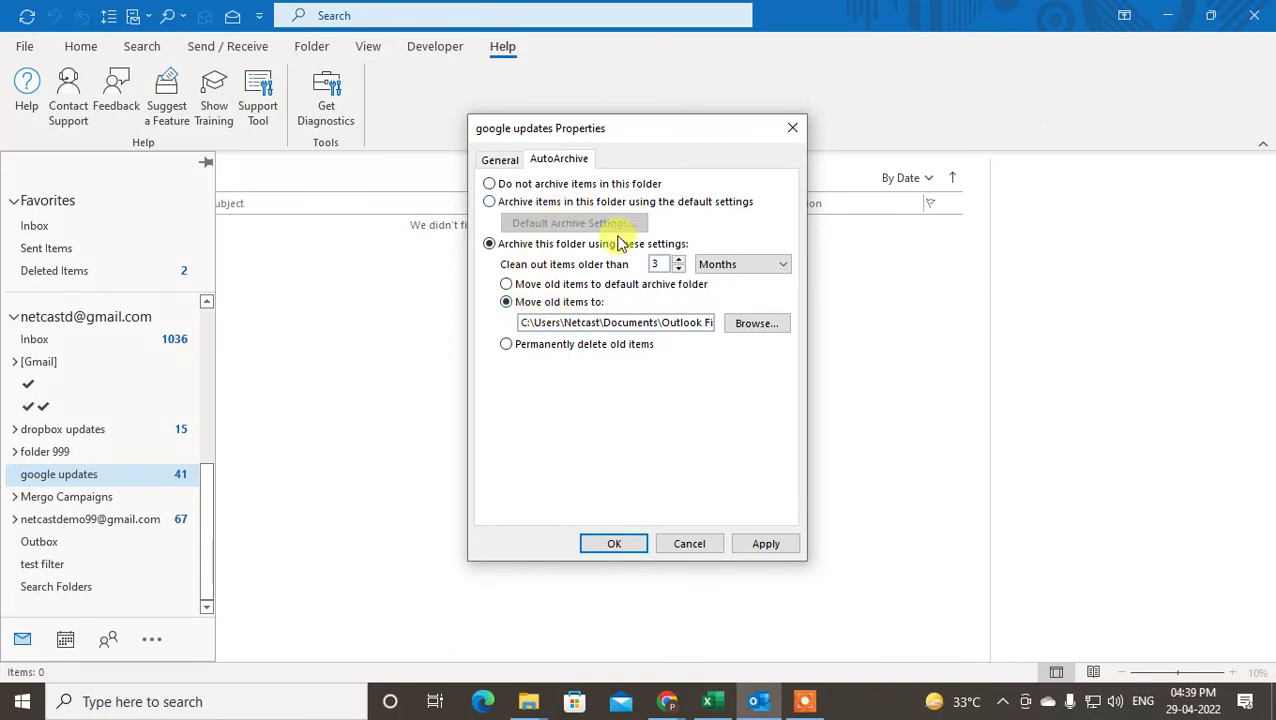